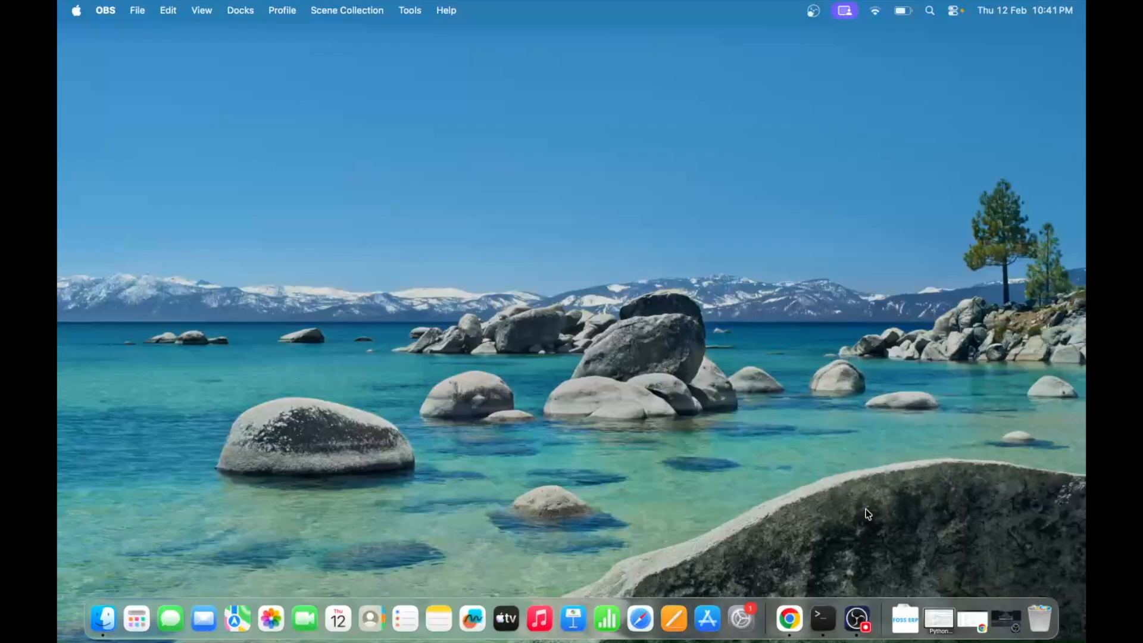
- Switch to Chrome and open the Sales Invoice list through the global search
{"action": "left_click", "coordinate": [790, 620]}
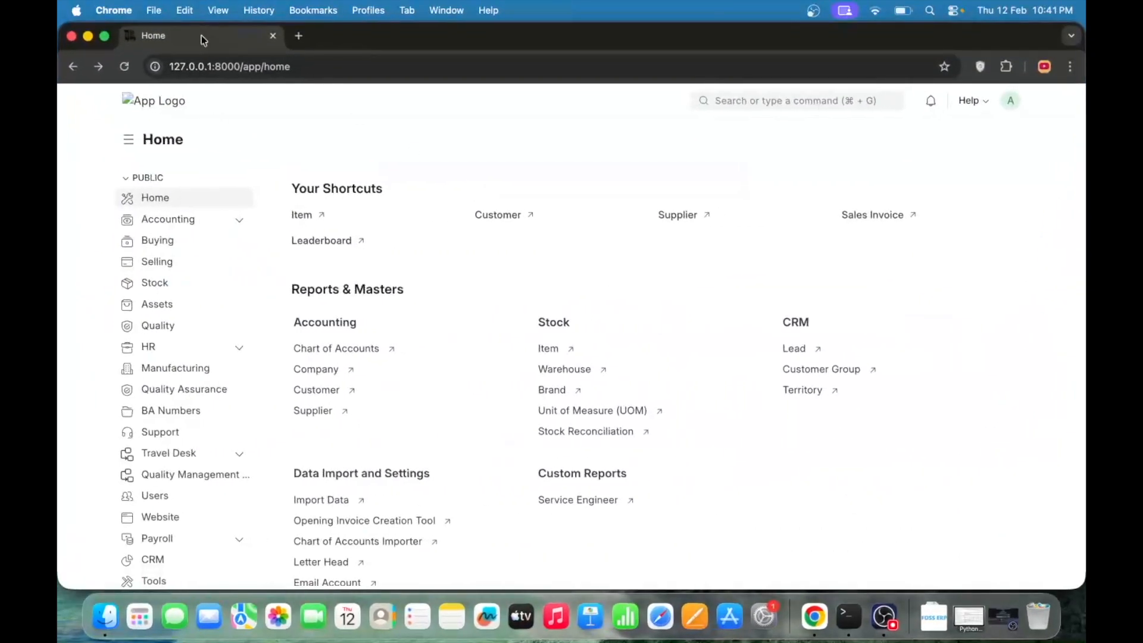
{"action": "left_click", "coordinate": [805, 103]}
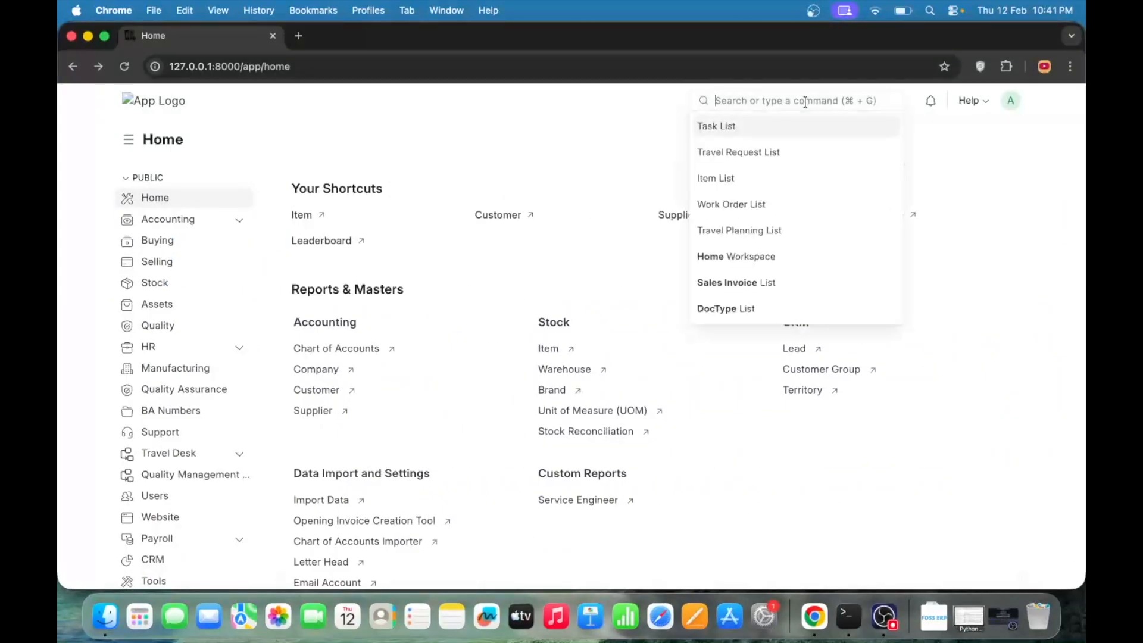
{"action": "type", "text": "sales in"}
{"action": "key", "text": "Return"}
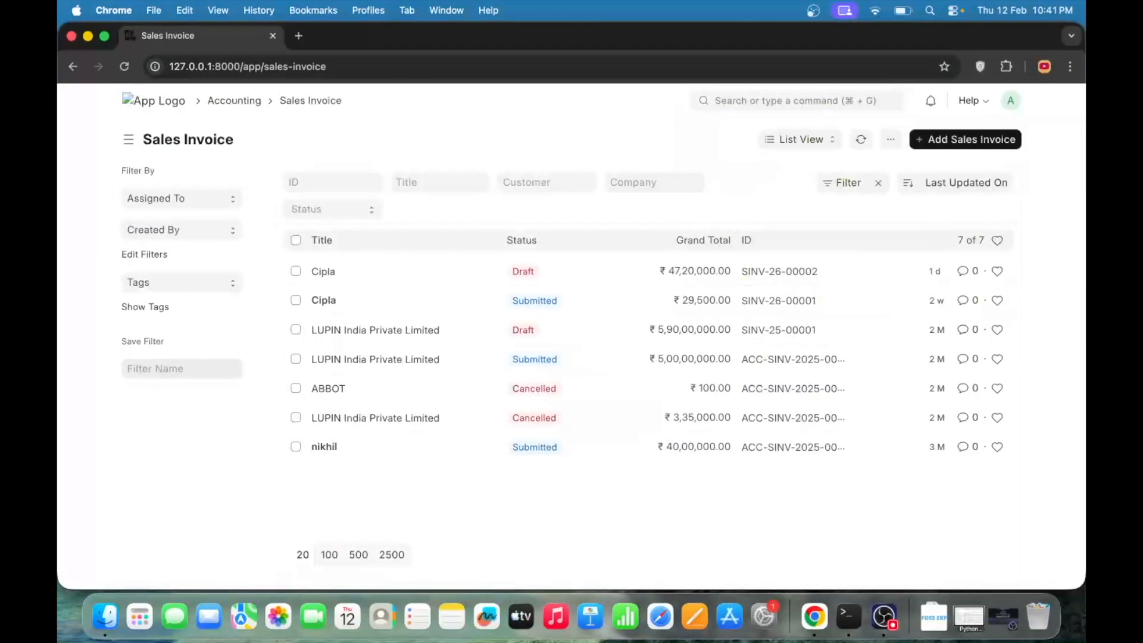
- Start a new Sales Invoice from the list and look over its form fields
{"action": "left_click", "coordinate": [947, 137]}
{"action": "left_click", "coordinate": [642, 260]}
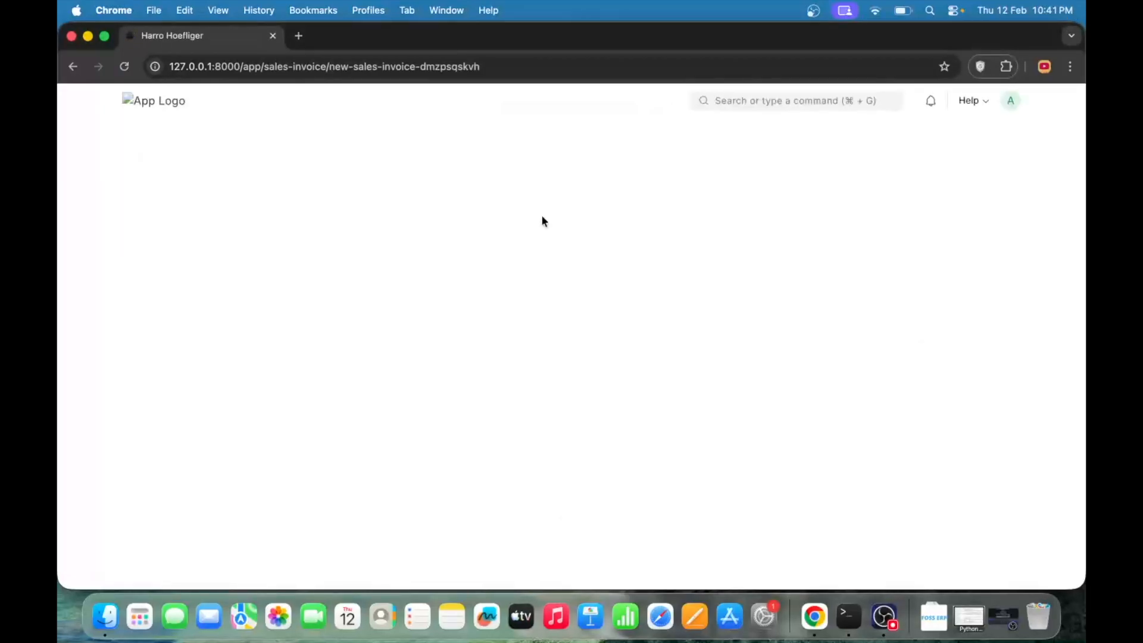
{"action": "left_click", "coordinate": [72, 66]}
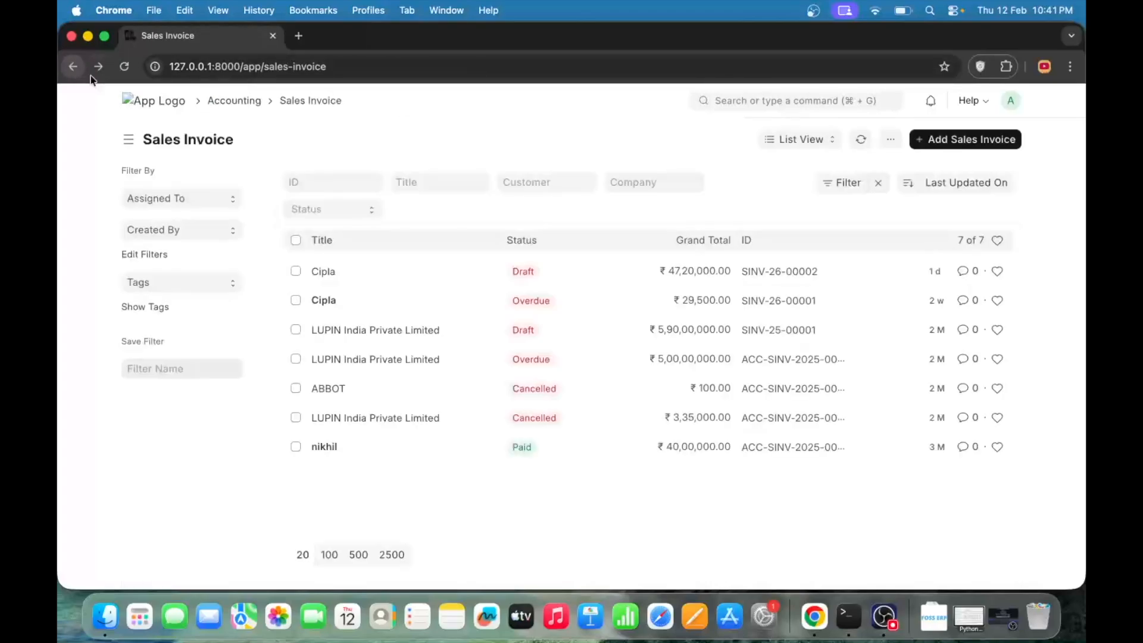
{"action": "left_click", "coordinate": [952, 141]}
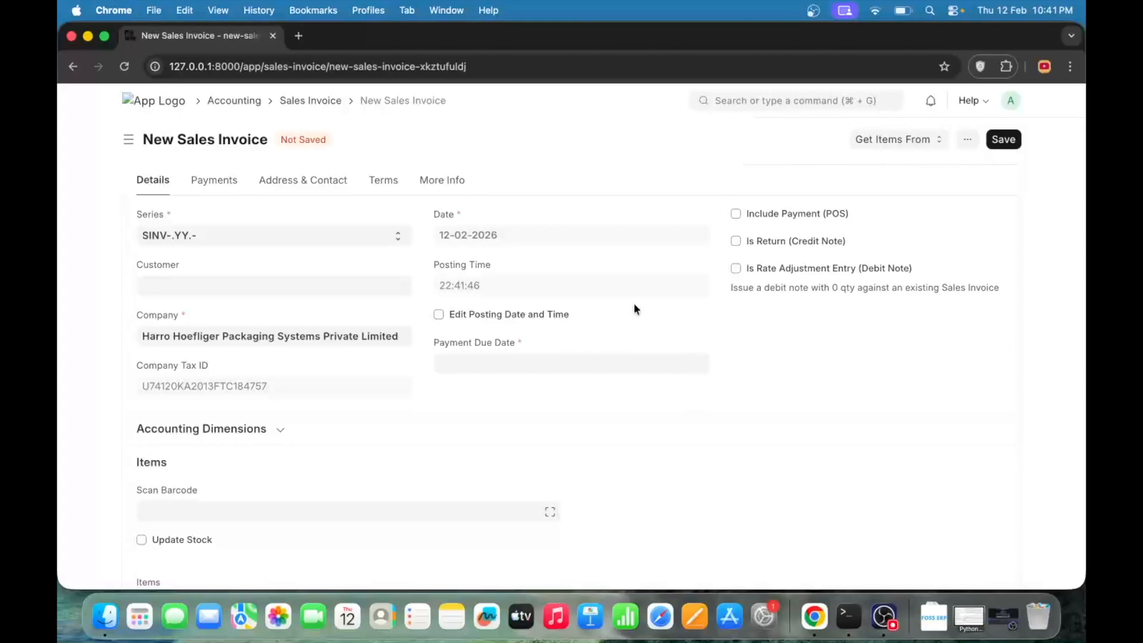
{"action": "scroll", "coordinate": [705, 472], "scroll_direction": "down", "scroll_amount": 10}
{"action": "scroll", "coordinate": [705, 473], "scroll_direction": "up", "scroll_amount": 10}
- Open the form customization from the new Sales Invoice and return to the invoice
{"action": "left_click", "coordinate": [967, 140]}
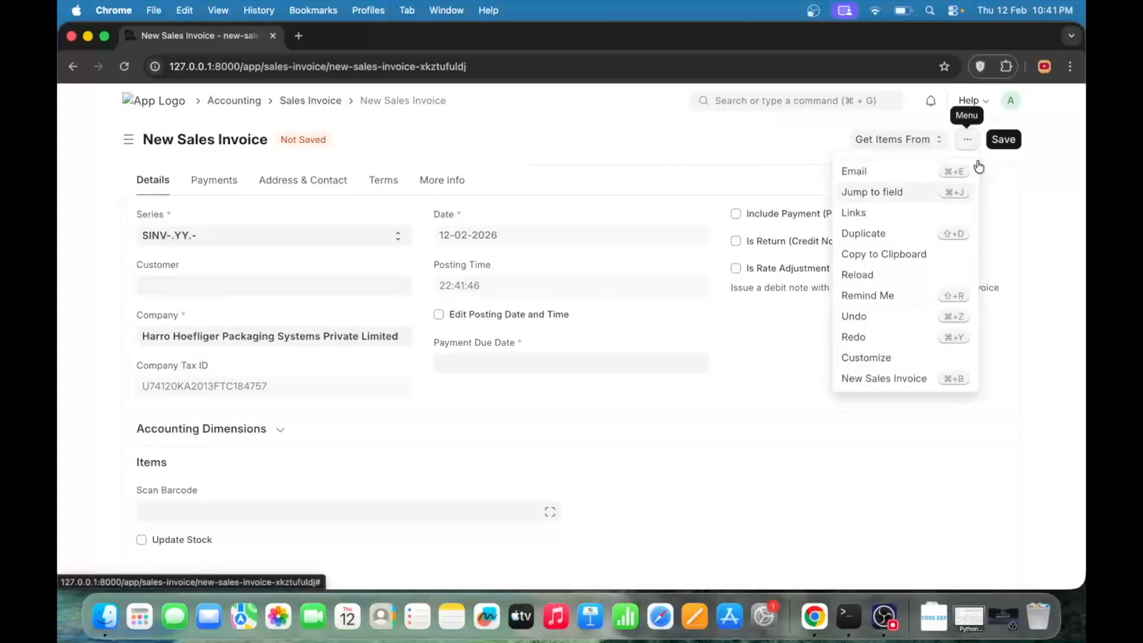
{"action": "left_click", "coordinate": [971, 143]}
{"action": "left_click", "coordinate": [973, 146]}
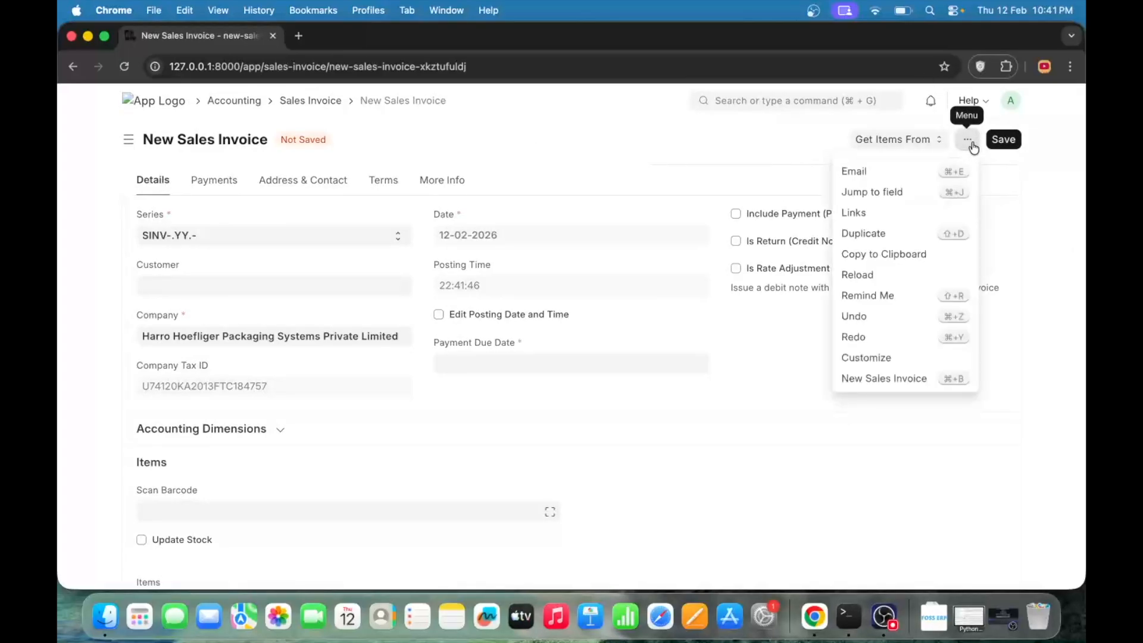
{"action": "left_click", "coordinate": [876, 359]}
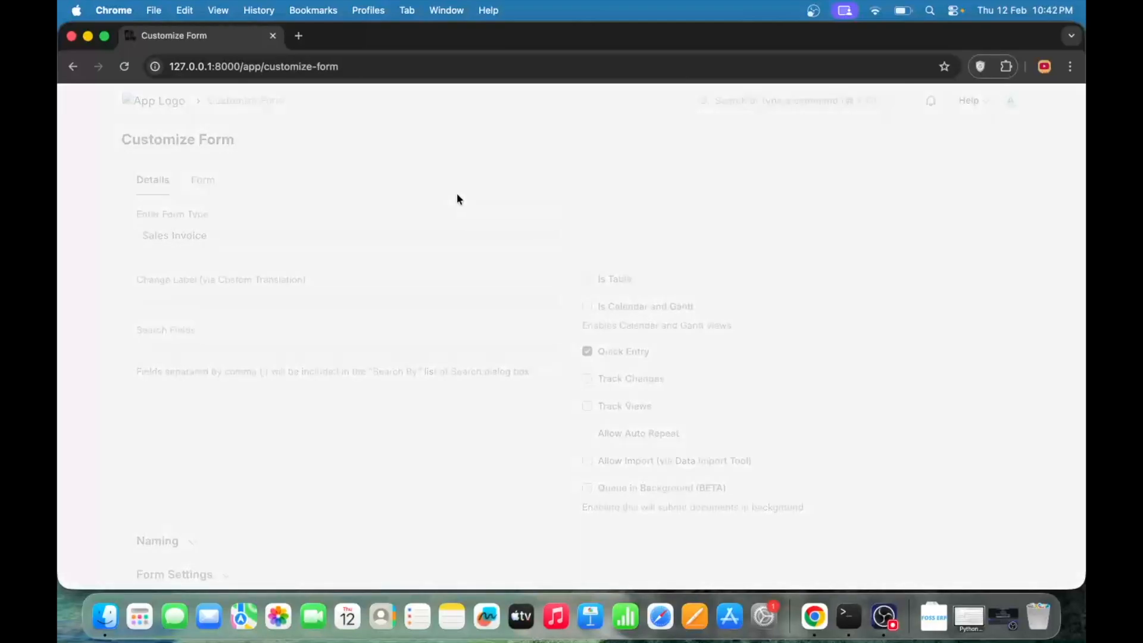
{"action": "scroll", "coordinate": [500, 250], "scroll_direction": "left", "scroll_amount": 5}
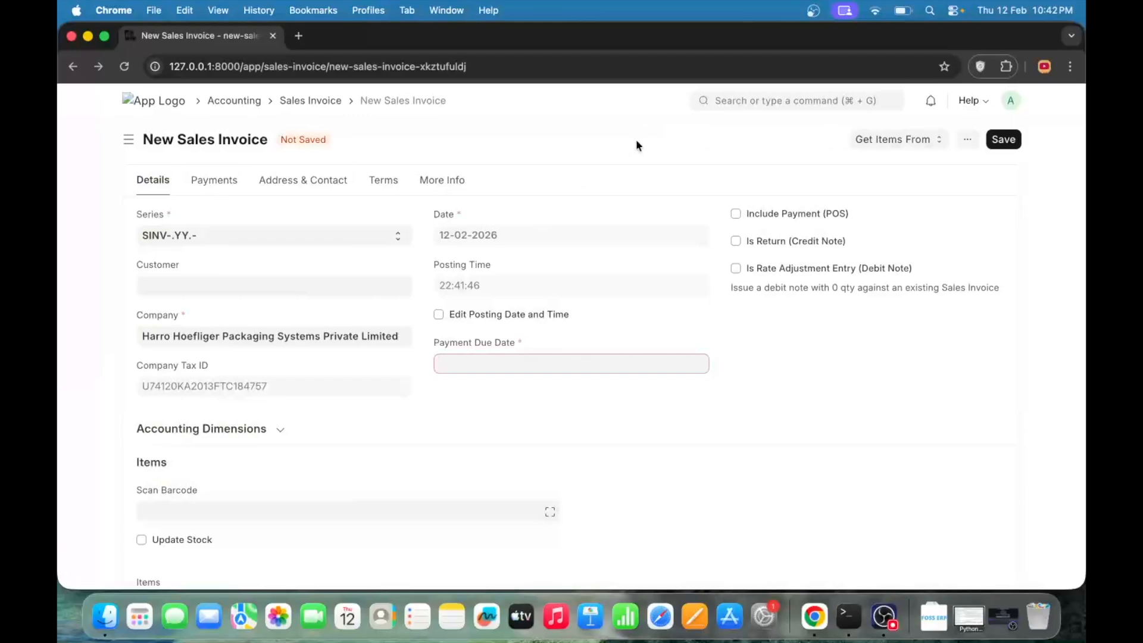
- Find the Customize Form page through the global search and open it
{"action": "left_click", "coordinate": [750, 104]}
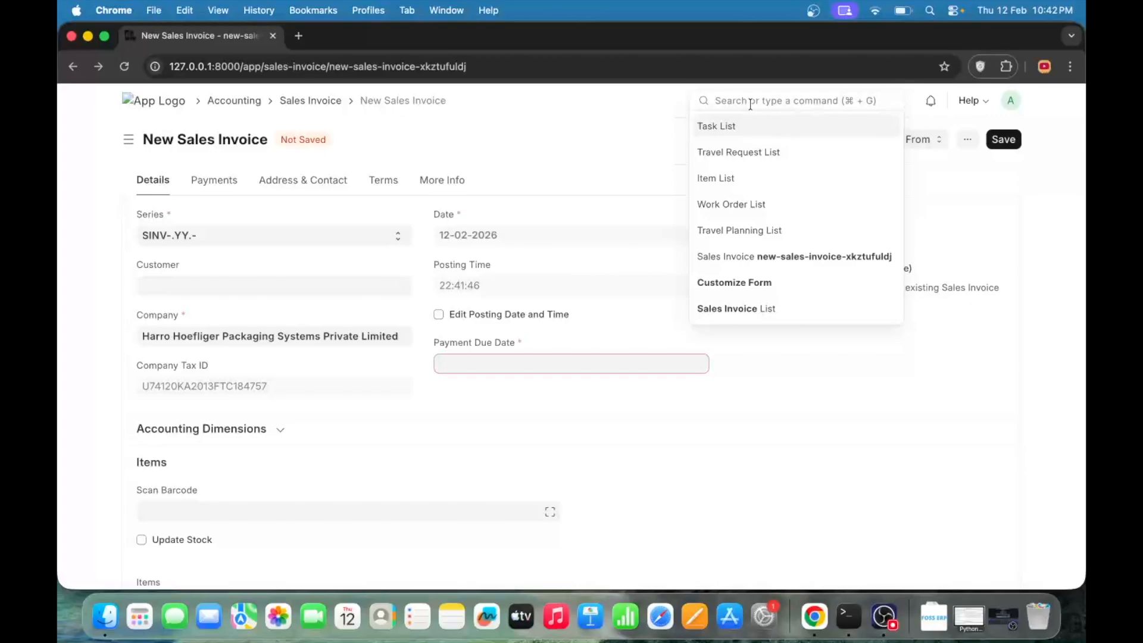
{"action": "type", "text": "cus"}
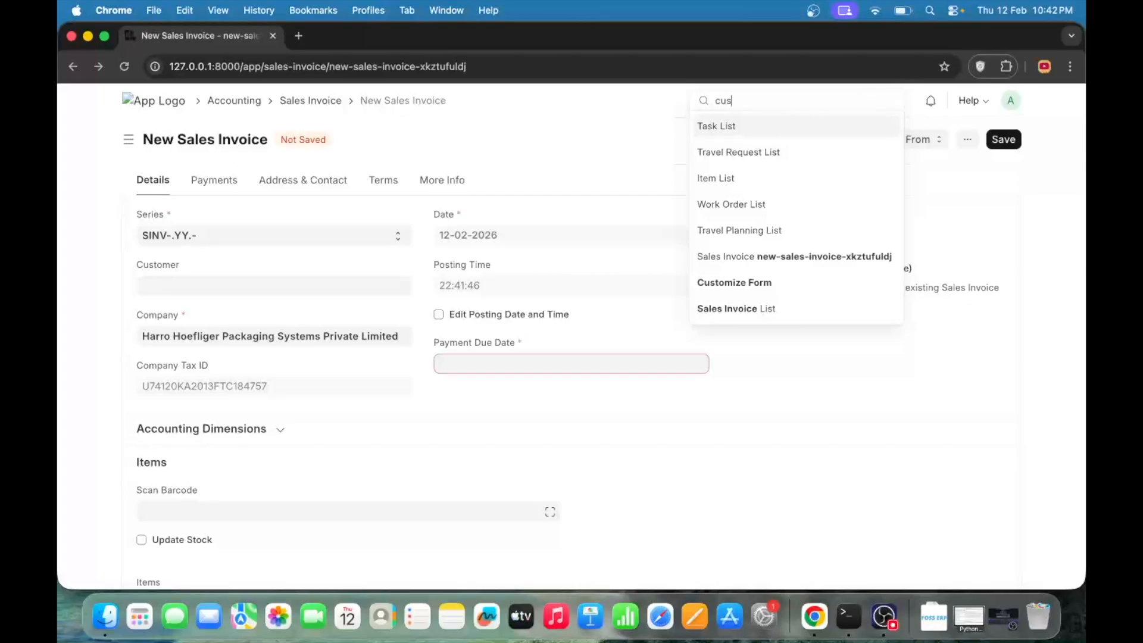
{"action": "type", "text": "tomize form"}
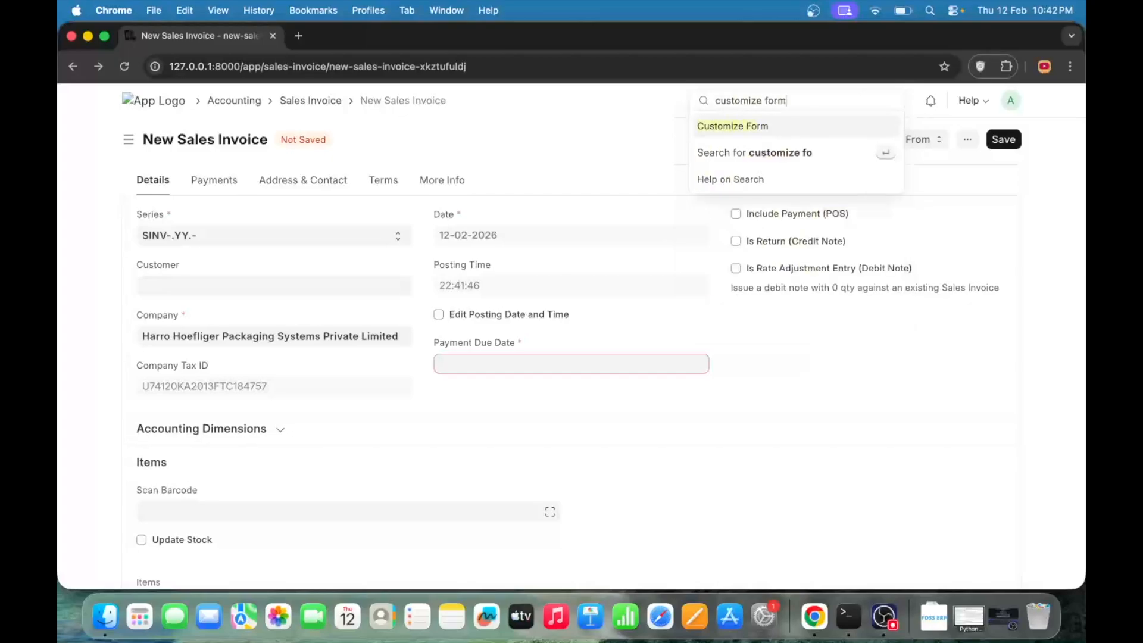
{"action": "left_click", "coordinate": [766, 126]}
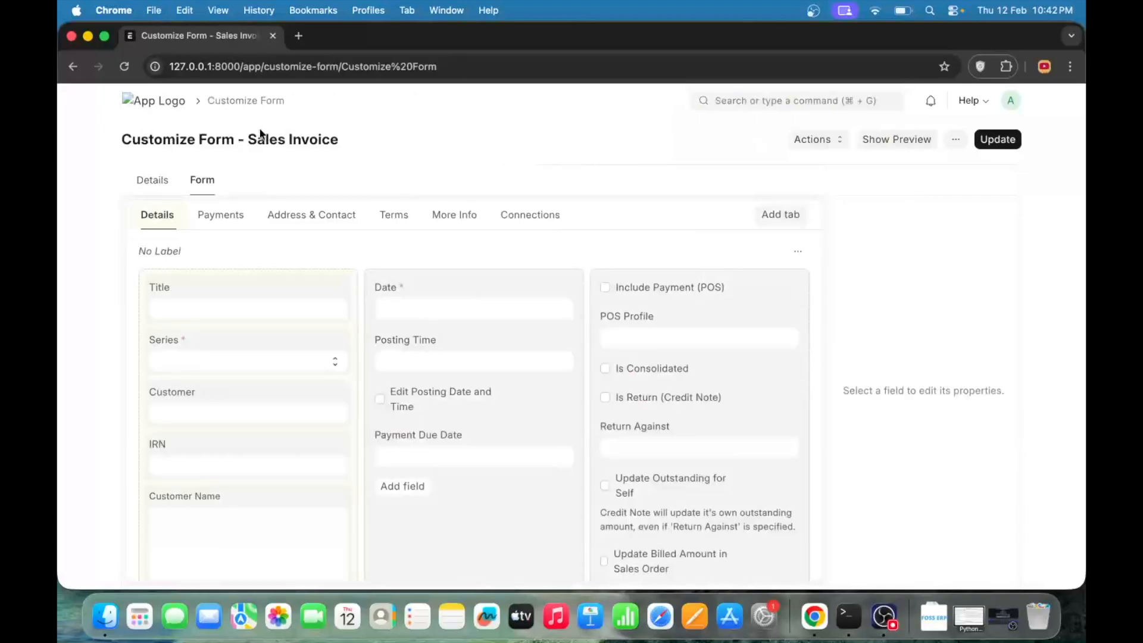
- Select Sales Invoice as the form type in the customization details
{"action": "left_click", "coordinate": [148, 181]}
{"action": "left_click_drag", "start_coordinate": [149, 183], "coordinate": [216, 118]}
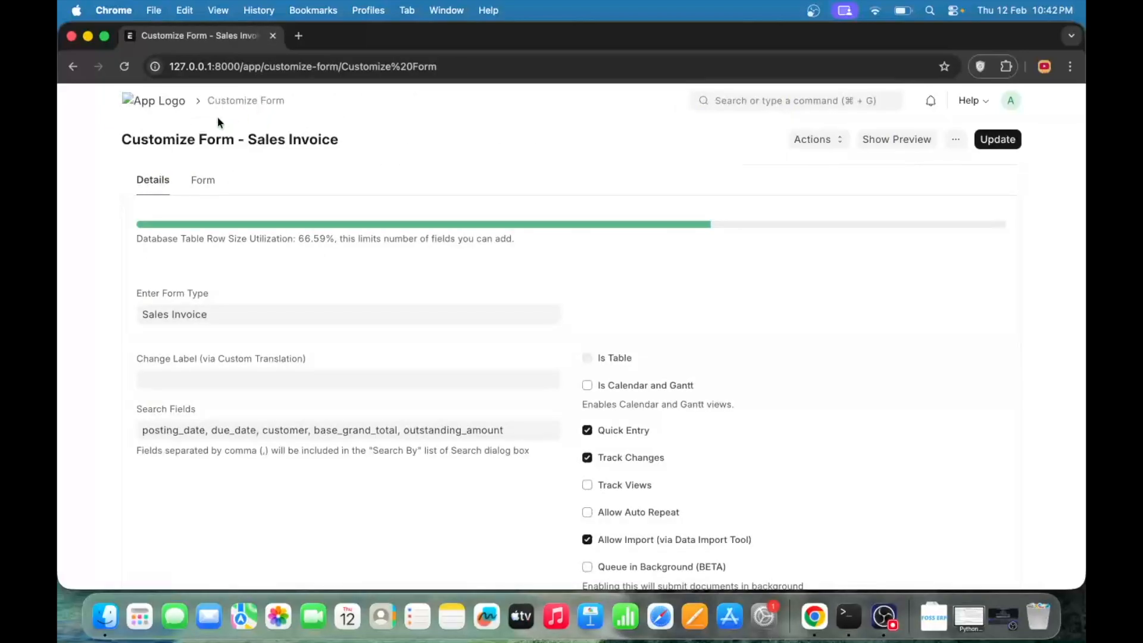
{"action": "left_click", "coordinate": [246, 319]}
{"action": "key", "text": "super+a"}
{"action": "key", "text": "BackSpace"}
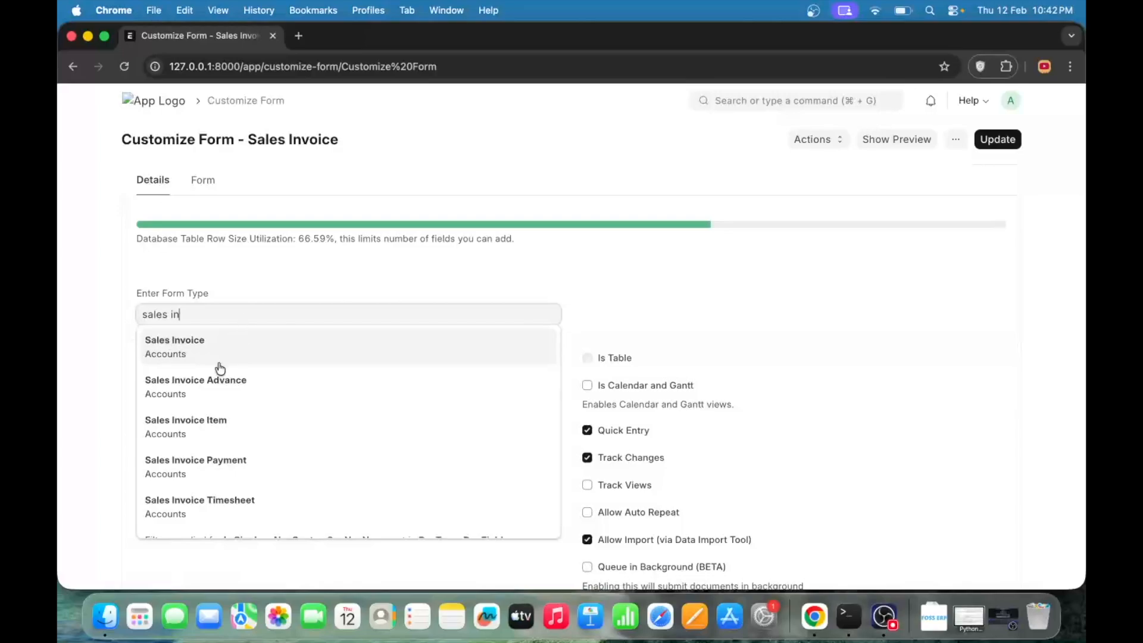
{"action": "left_click", "coordinate": [218, 358]}
- Open the Sales Invoice form layout and examine the fields of its Details section
{"action": "left_click", "coordinate": [202, 180]}
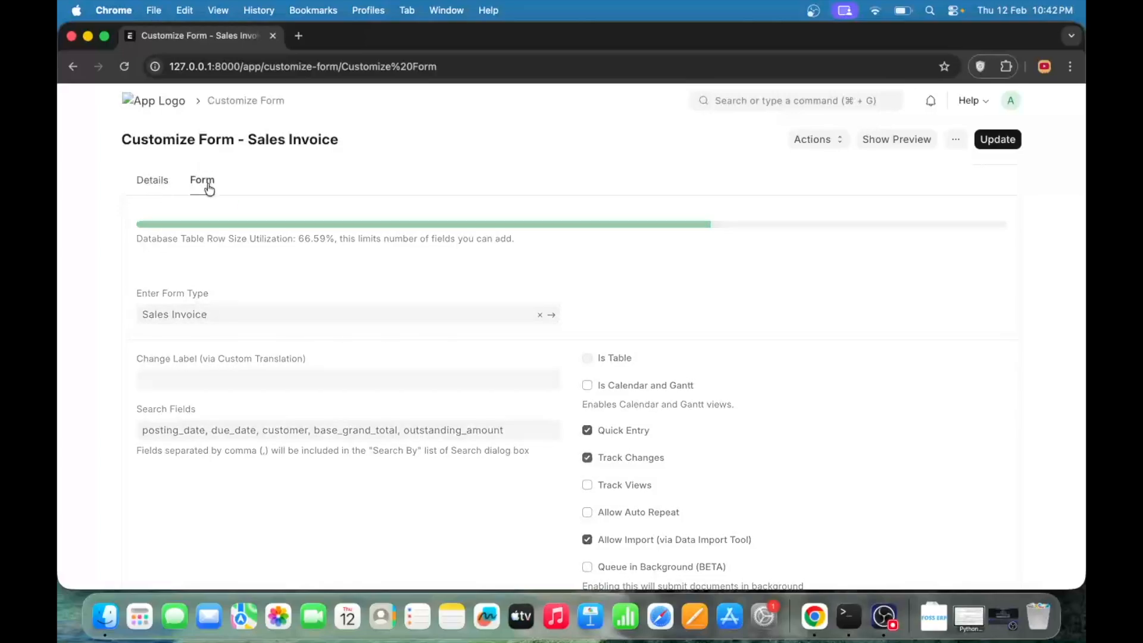
{"action": "scroll", "coordinate": [431, 413], "scroll_direction": "down", "scroll_amount": 2}
{"action": "scroll", "coordinate": [431, 412], "scroll_direction": "up", "scroll_amount": 2}
{"action": "scroll", "coordinate": [429, 311], "scroll_direction": "down", "scroll_amount": 1}
{"action": "scroll", "coordinate": [424, 307], "scroll_direction": "down", "scroll_amount": 3}
{"action": "scroll", "coordinate": [571, 355], "scroll_direction": "up", "scroll_amount": 3}
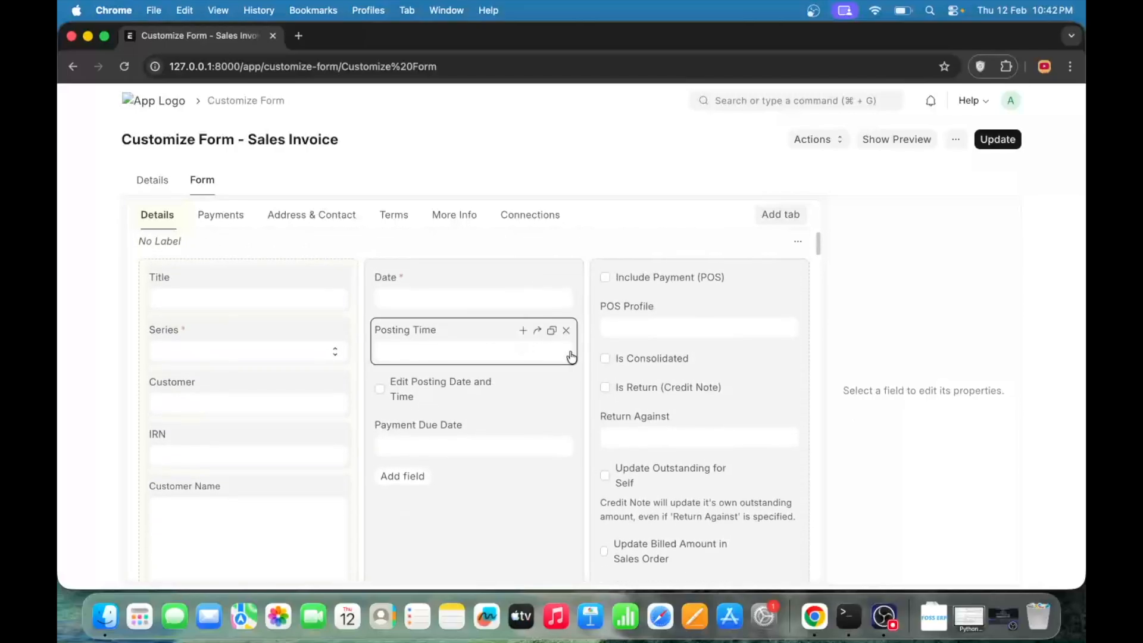
{"action": "scroll", "coordinate": [572, 356], "scroll_direction": "down", "scroll_amount": 6}
{"action": "scroll", "coordinate": [572, 356], "scroll_direction": "up", "scroll_amount": 6}
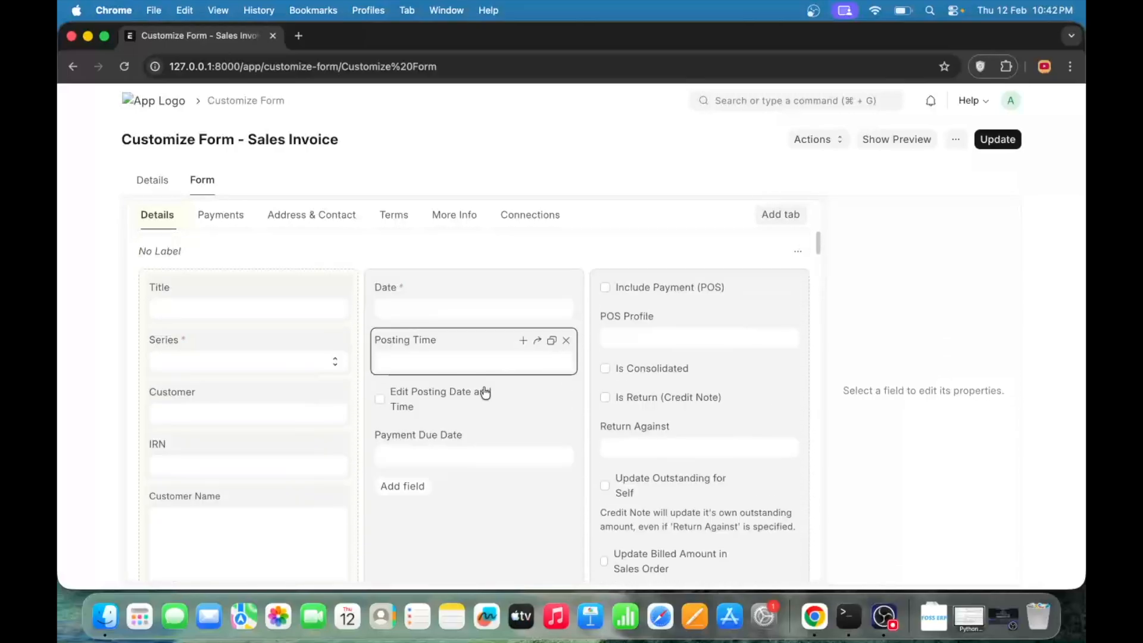
- Add a Data field labelled City below Payment Due Date and update the Sales Invoice form
{"action": "left_click", "coordinate": [410, 495]}
{"action": "type", "text": "date"}
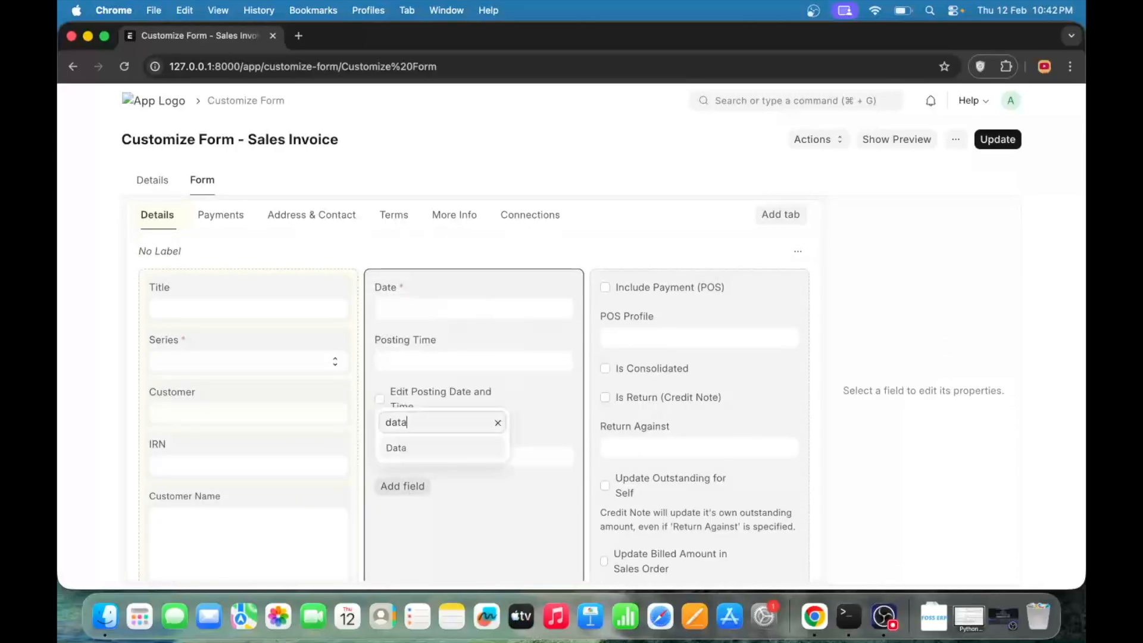
{"action": "key", "text": "BackSpace"}
{"action": "key", "text": "BackSpace"}
{"action": "key", "text": "BackSpace"}
{"action": "key", "text": "BackSpace"}
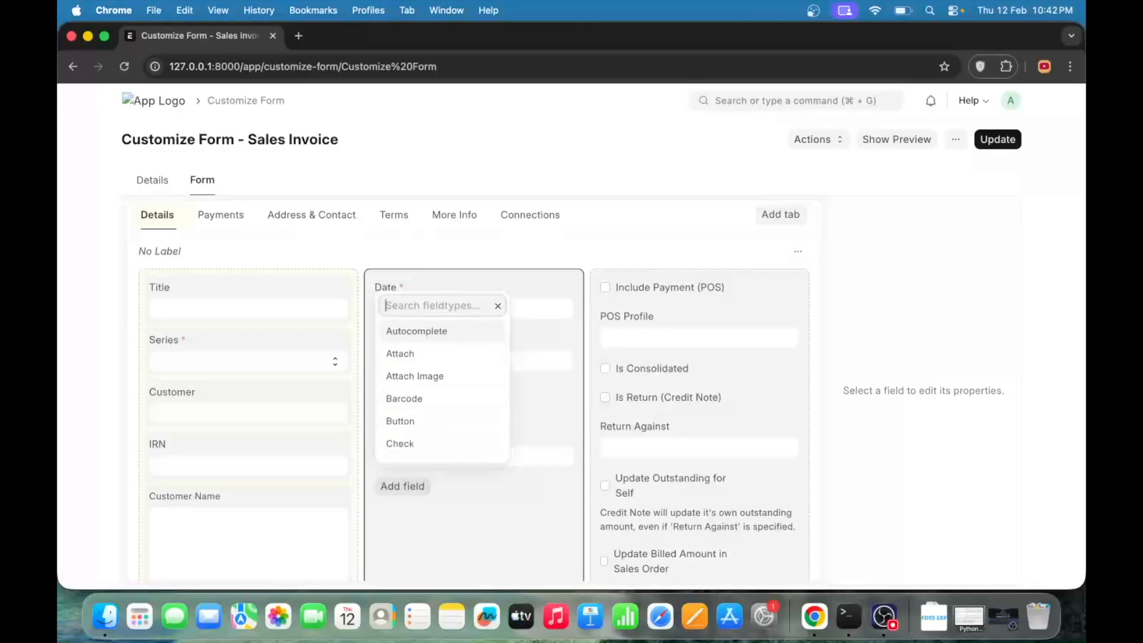
{"action": "type", "text": "data"}
{"action": "key", "text": "Return"}
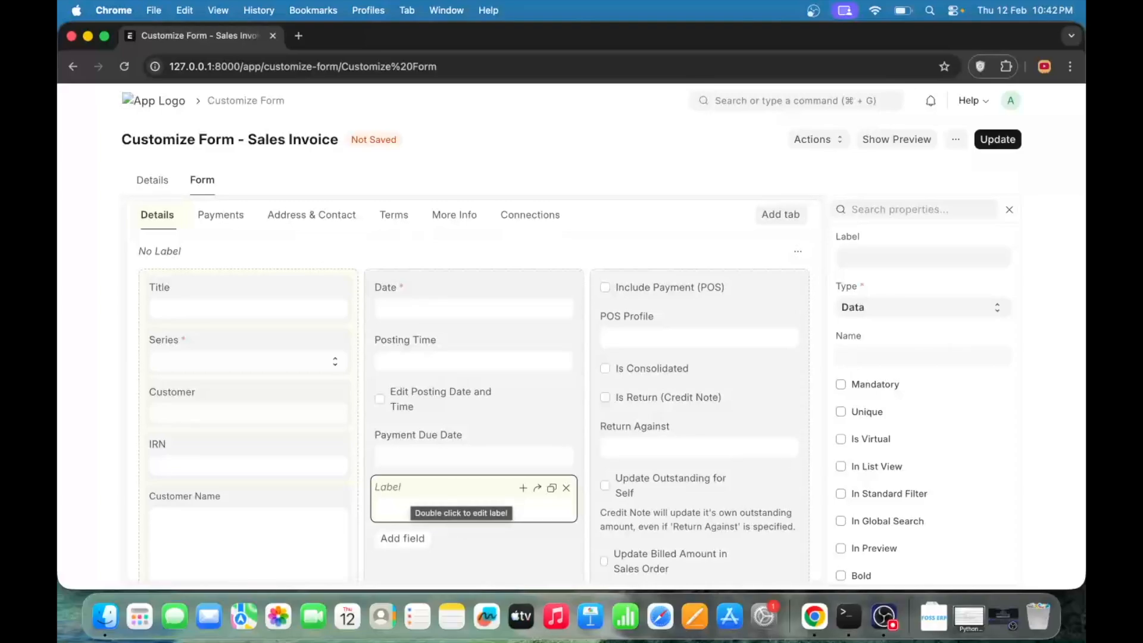
{"action": "type", "text": "City"}
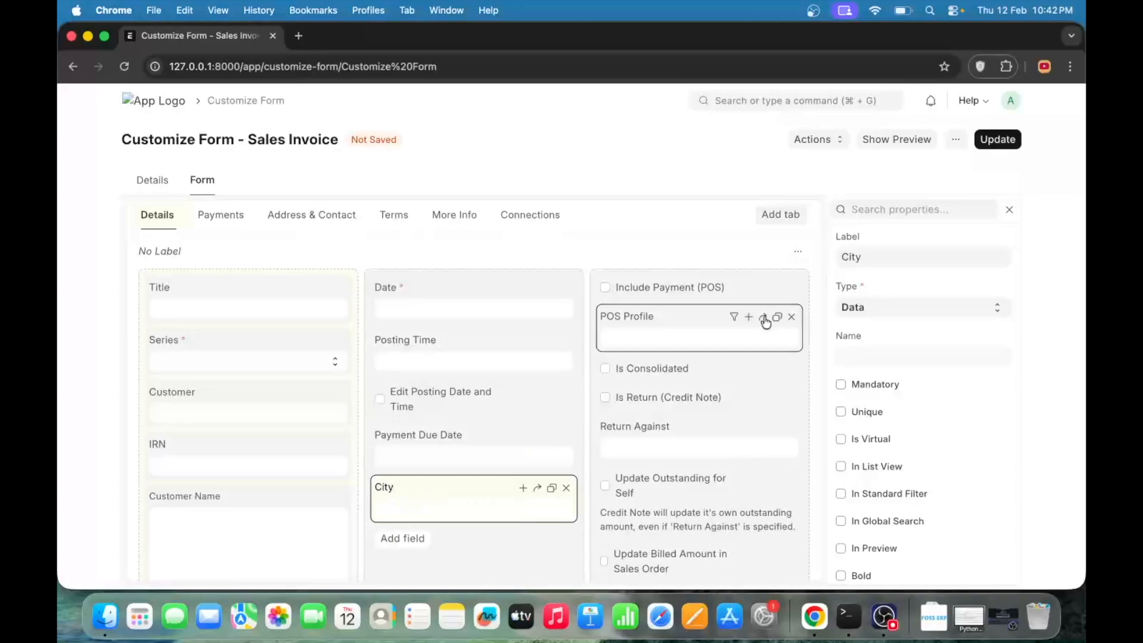
{"action": "left_click", "coordinate": [998, 139]}
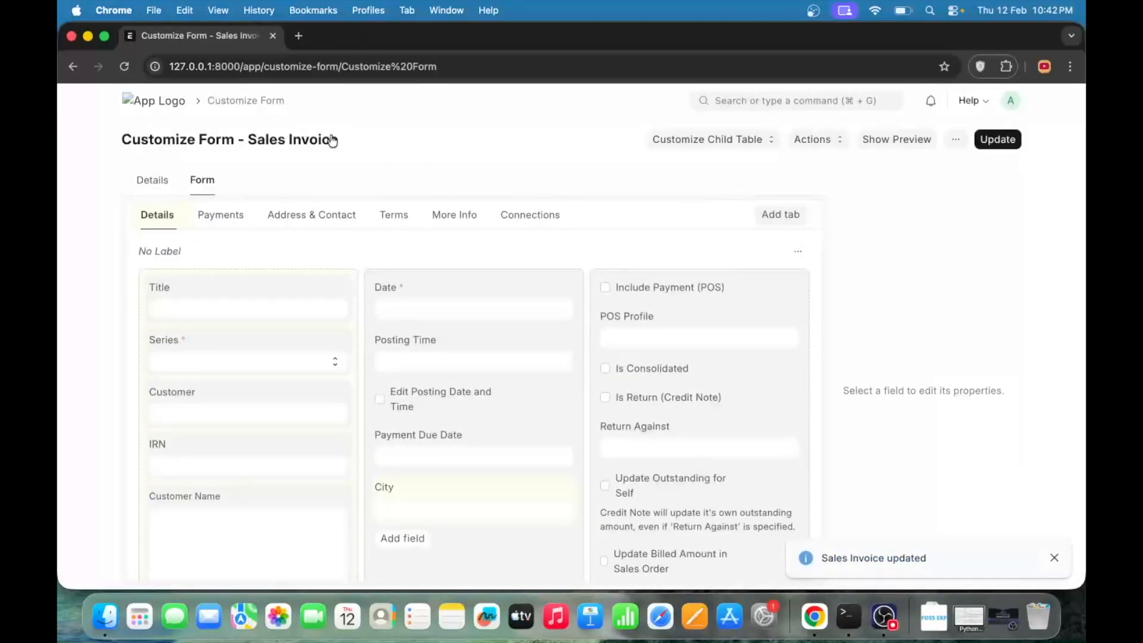
- Open the ERP home in a new browser tab and go to the Sales Invoice list
{"action": "left_click", "coordinate": [147, 106], "text": "super"}
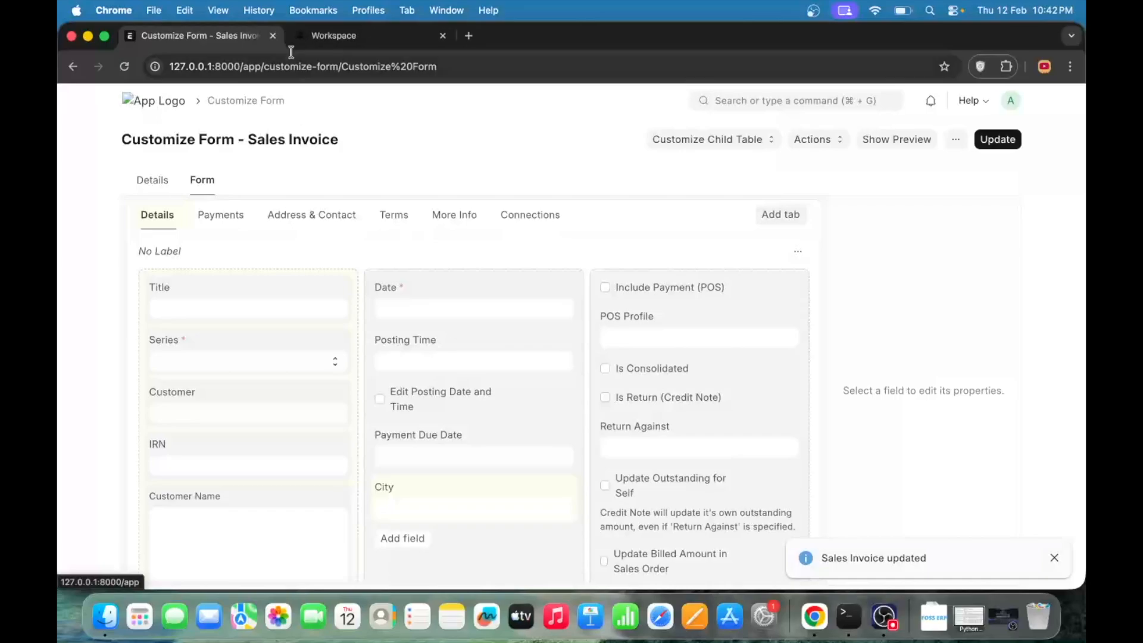
{"action": "left_click", "coordinate": [356, 42]}
{"action": "left_click", "coordinate": [822, 100]}
{"action": "type", "text": "sales in"}
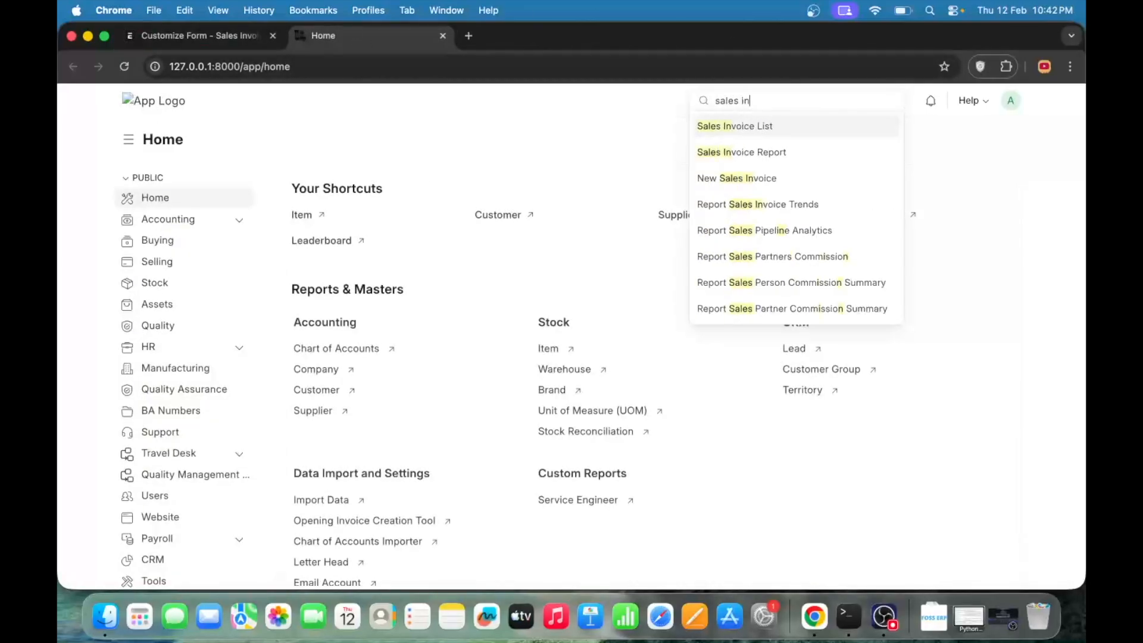
{"action": "key", "text": "Return"}
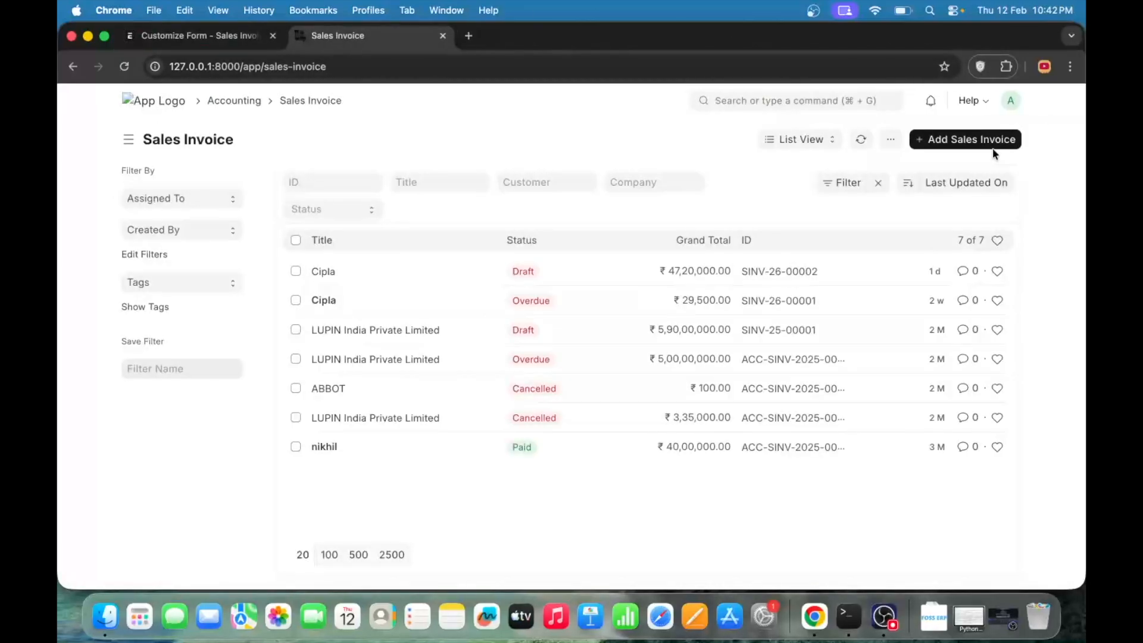
- Start a new Sales Invoice and check its City field against the customized form layout
{"action": "left_click", "coordinate": [977, 141]}
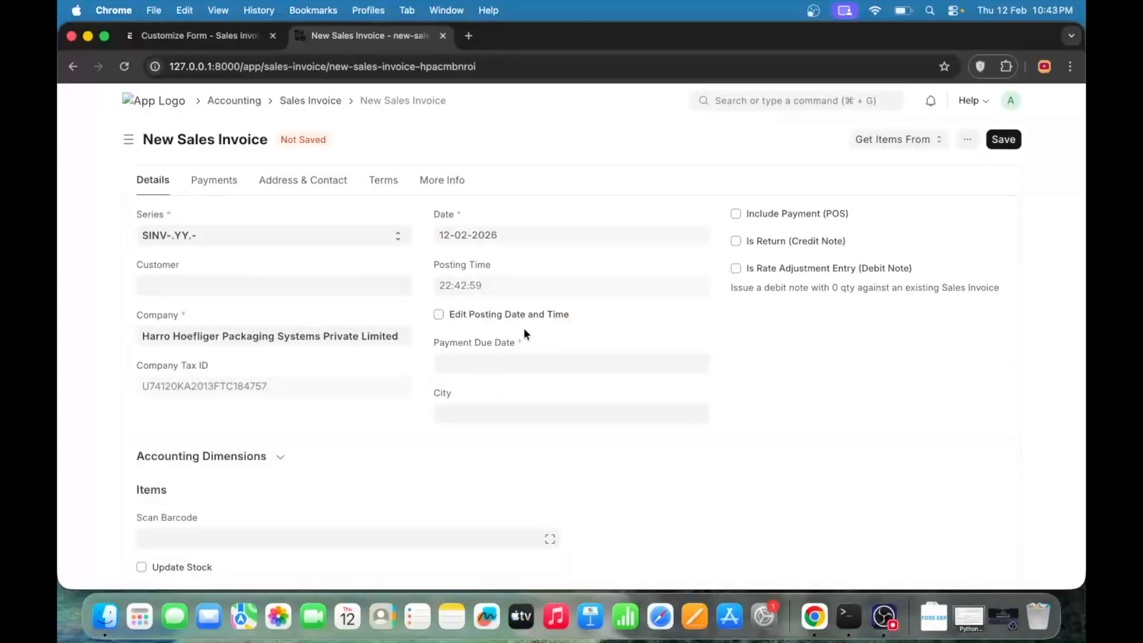
{"action": "scroll", "coordinate": [524, 328], "scroll_direction": "down", "scroll_amount": 1}
{"action": "left_click", "coordinate": [483, 361]}
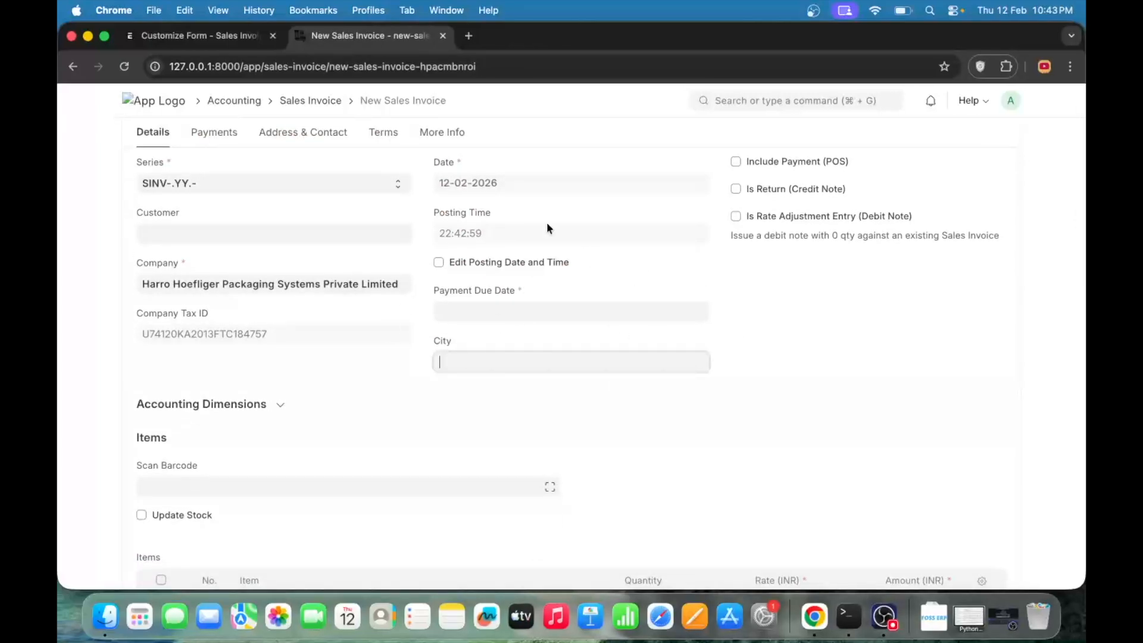
{"action": "left_click", "coordinate": [189, 38]}
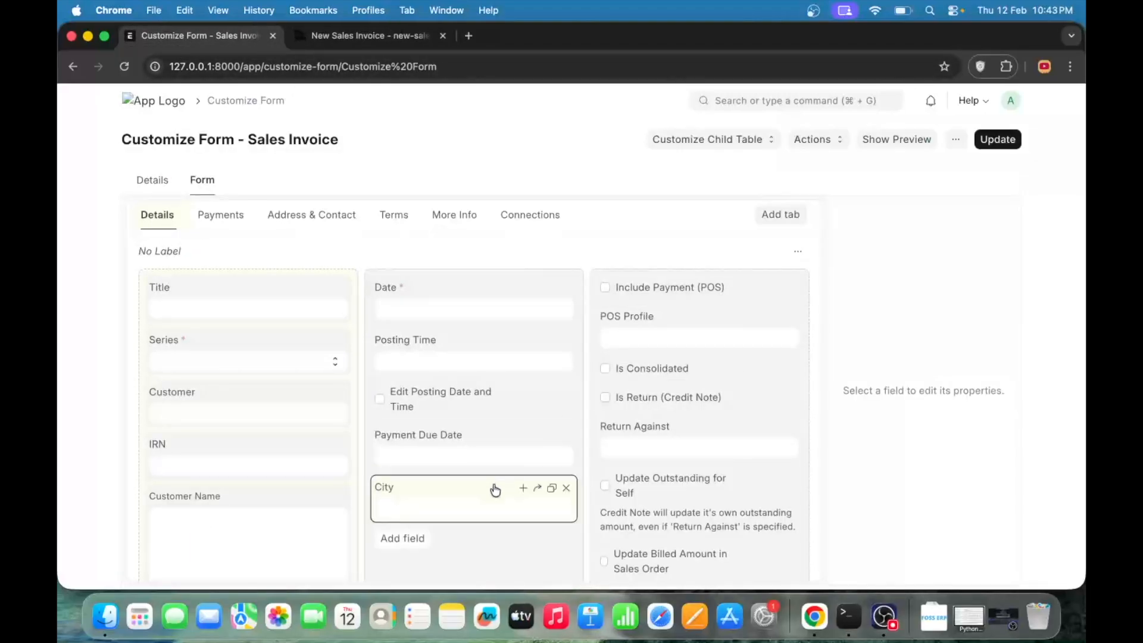
{"action": "left_click", "coordinate": [352, 37]}
- Open the draft Cipla invoice from the list, check its City field, and return to the form customization
{"action": "scroll", "coordinate": [665, 320], "scroll_direction": "left", "scroll_amount": 5}
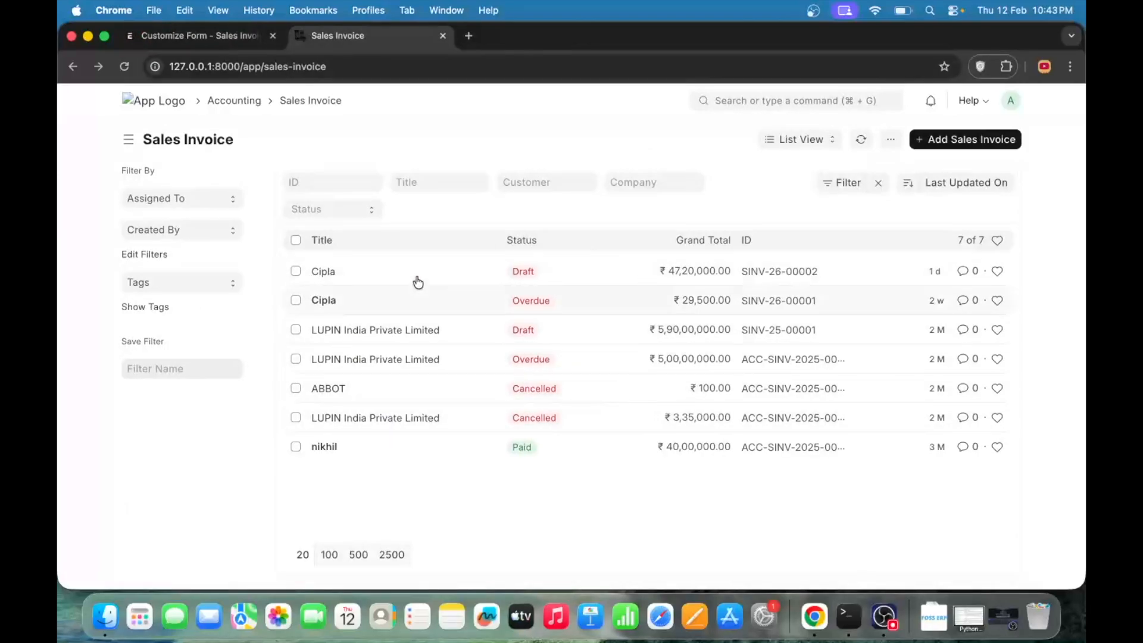
{"action": "left_click", "coordinate": [324, 276]}
{"action": "scroll", "coordinate": [577, 348], "scroll_direction": "down", "scroll_amount": 3}
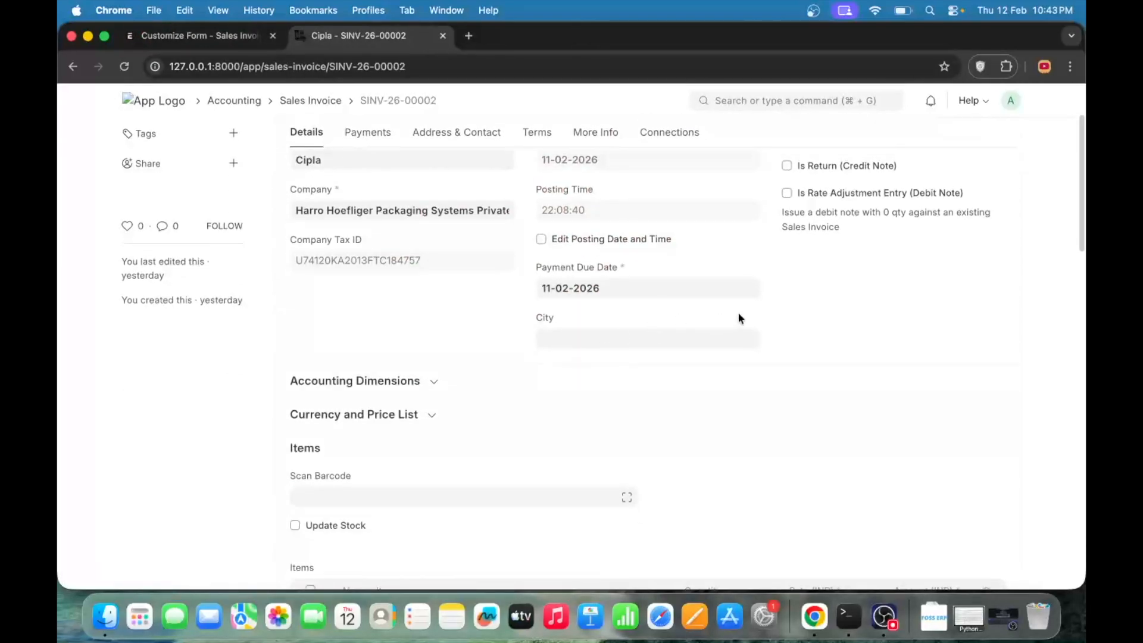
{"action": "scroll", "coordinate": [703, 363], "scroll_direction": "up", "scroll_amount": 5}
{"action": "scroll", "coordinate": [668, 415], "scroll_direction": "down", "scroll_amount": 3}
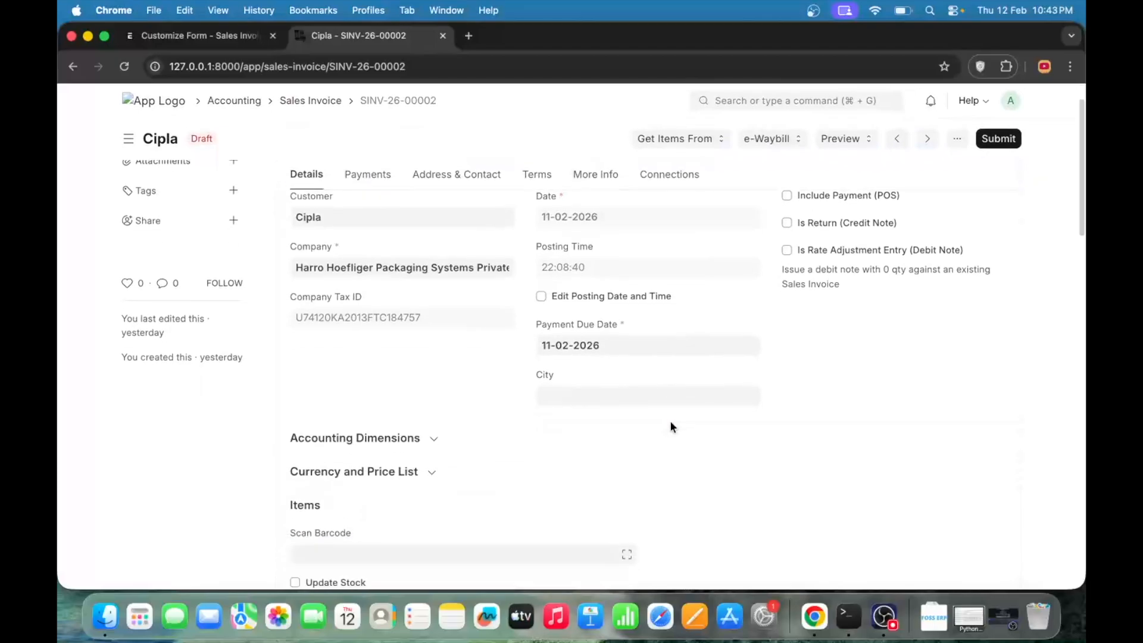
{"action": "left_click", "coordinate": [601, 392]}
{"action": "scroll", "coordinate": [774, 262], "scroll_direction": "up", "scroll_amount": 2}
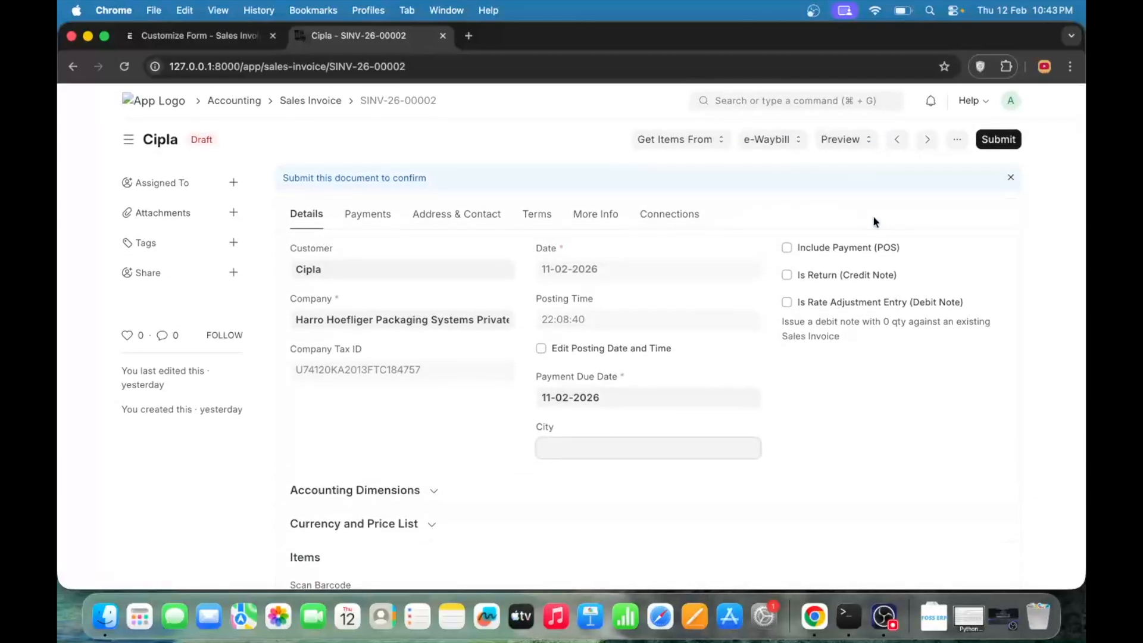
{"action": "left_click", "coordinate": [211, 37]}
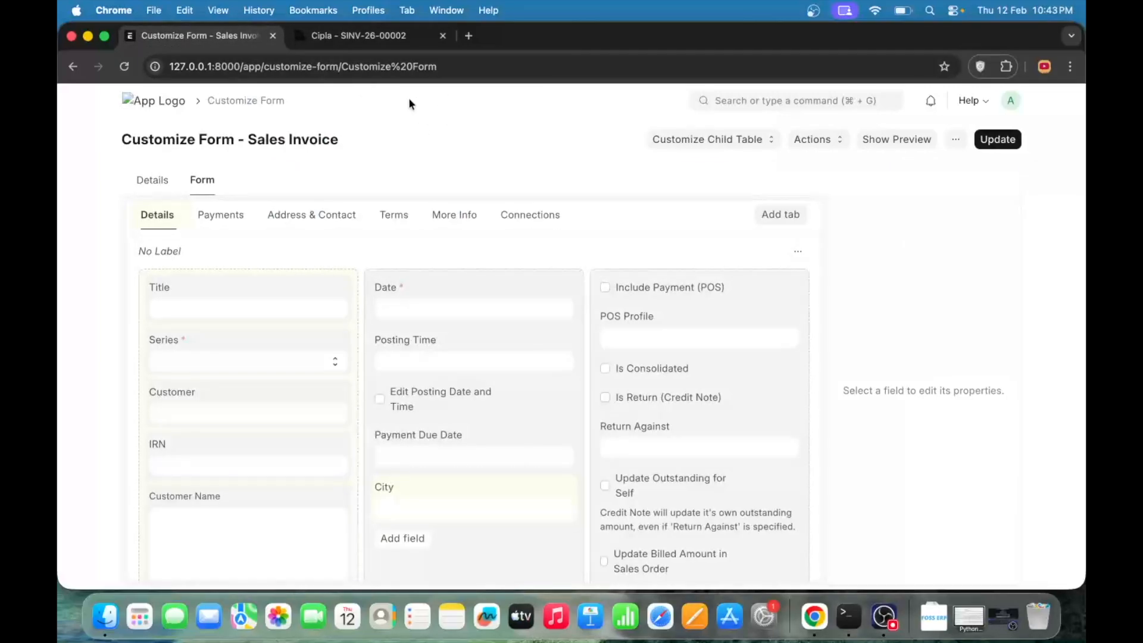
- Select the City field in the form layout and toggle its Mandatory property on and back off
{"action": "left_click", "coordinate": [358, 36]}
{"action": "left_click", "coordinate": [205, 37]}
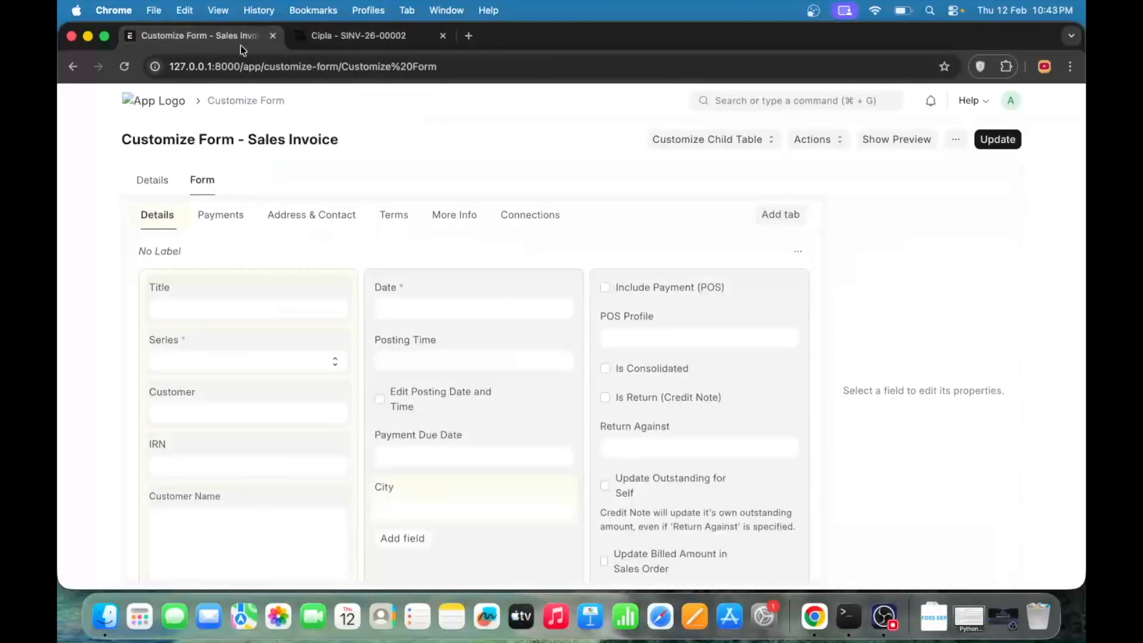
{"action": "left_click", "coordinate": [476, 483]}
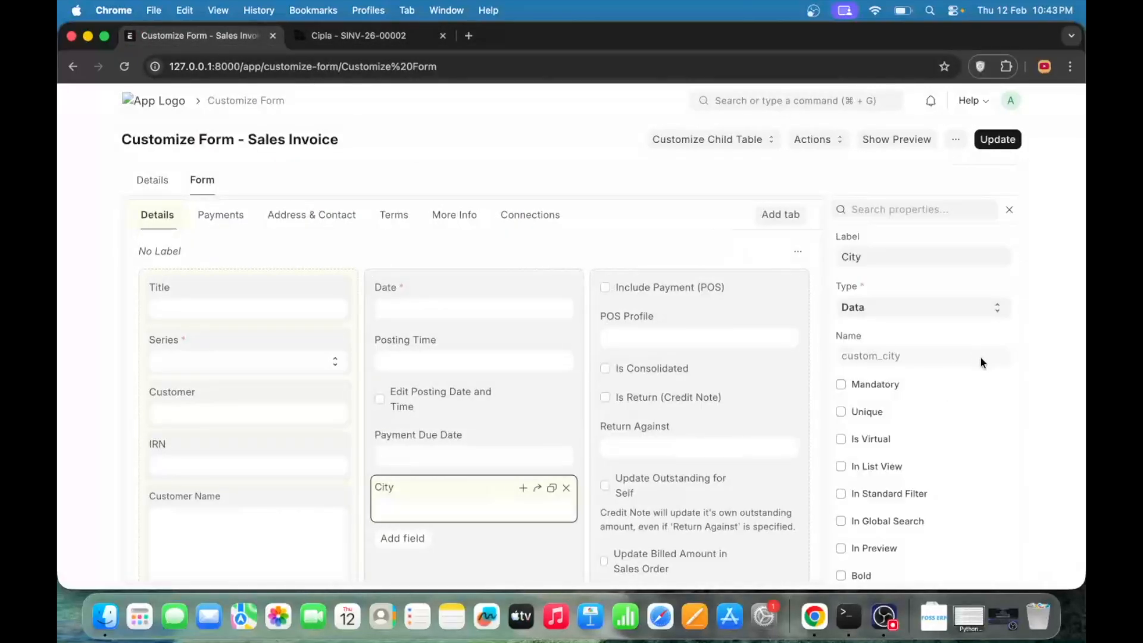
{"action": "scroll", "coordinate": [981, 357], "scroll_direction": "down", "scroll_amount": 4}
{"action": "left_click", "coordinate": [841, 258]}
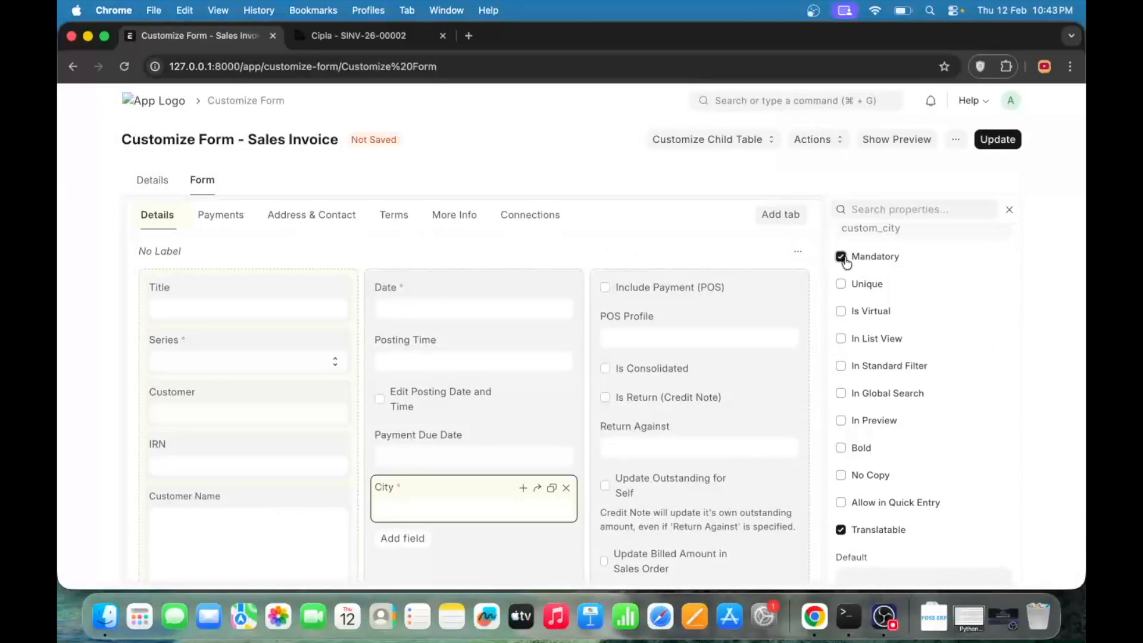
{"action": "scroll", "coordinate": [939, 398], "scroll_direction": "down", "scroll_amount": 10}
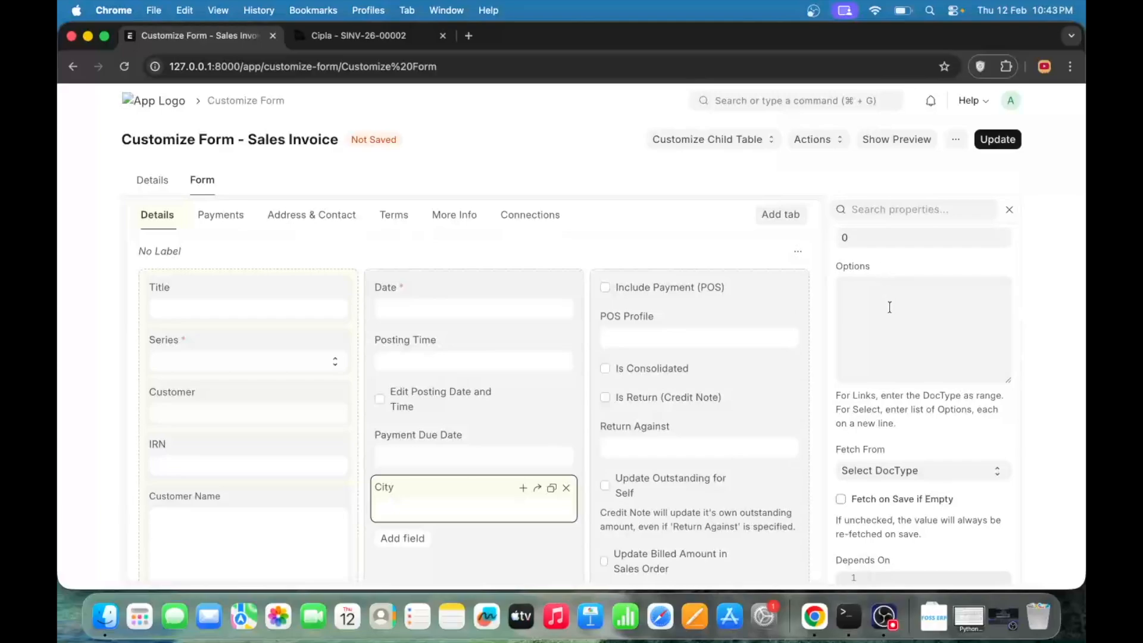
- Examine the City field's remaining properties, including Fetch From, Perm Level, Hidden, Read Only, Placeholder and Print Hide
{"action": "scroll", "coordinate": [892, 376], "scroll_direction": "down", "scroll_amount": 5}
{"action": "scroll", "coordinate": [892, 376], "scroll_direction": "up", "scroll_amount": 5}
{"action": "scroll", "coordinate": [867, 344], "scroll_direction": "down", "scroll_amount": 10}
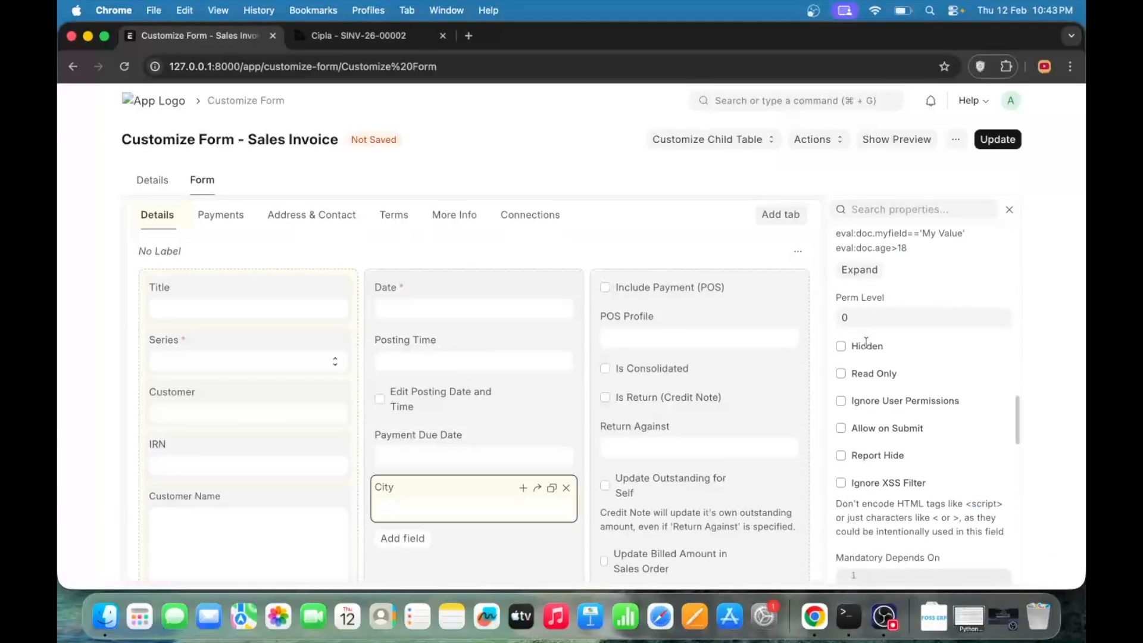
{"action": "left_click", "coordinate": [842, 348]}
{"action": "left_click", "coordinate": [843, 379]}
{"action": "scroll", "coordinate": [876, 417], "scroll_direction": "down", "scroll_amount": 10}
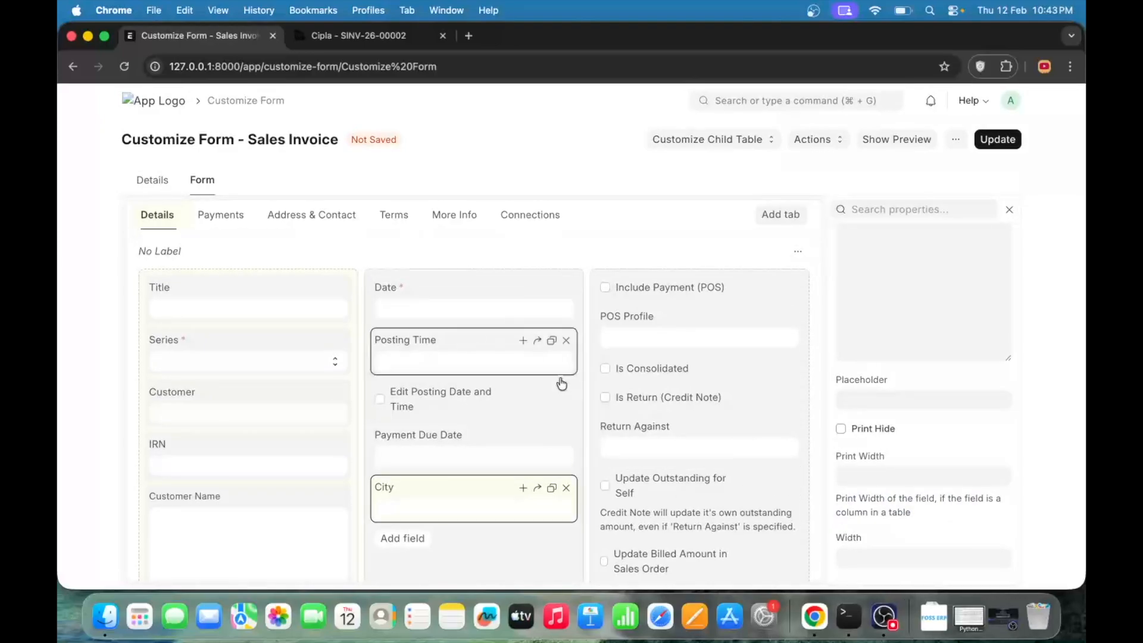
{"action": "scroll", "coordinate": [962, 351], "scroll_direction": "up", "scroll_amount": 10}
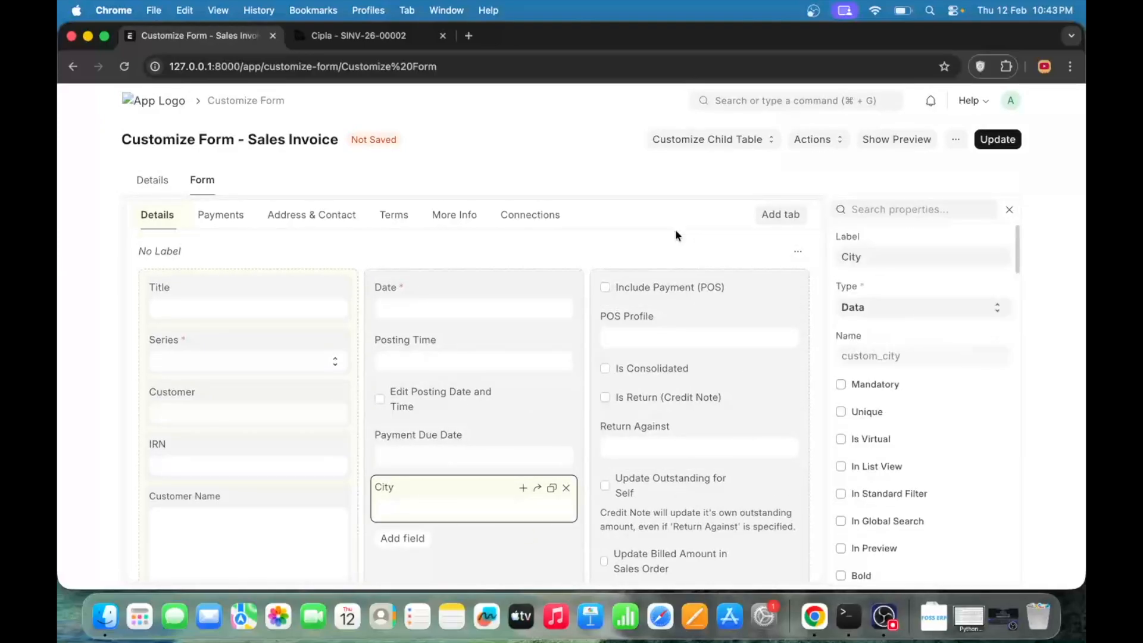
{"action": "scroll", "coordinate": [435, 344], "scroll_direction": "down", "scroll_amount": 5}
{"action": "scroll", "coordinate": [435, 344], "scroll_direction": "up", "scroll_amount": 5}
- Show the Sales Invoice form's general customization details and expand the Naming section to examine its rule and options
{"action": "left_click", "coordinate": [152, 179]}
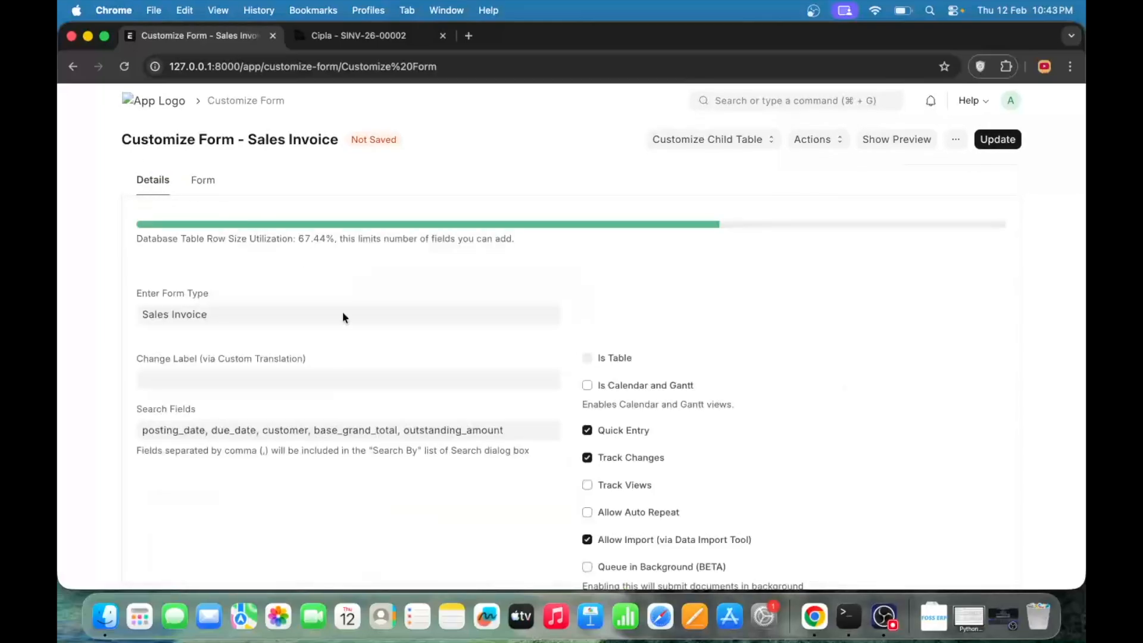
{"action": "scroll", "coordinate": [370, 361], "scroll_direction": "down", "scroll_amount": 10}
{"action": "scroll", "coordinate": [369, 363], "scroll_direction": "up", "scroll_amount": 10}
{"action": "scroll", "coordinate": [370, 364], "scroll_direction": "down", "scroll_amount": 5}
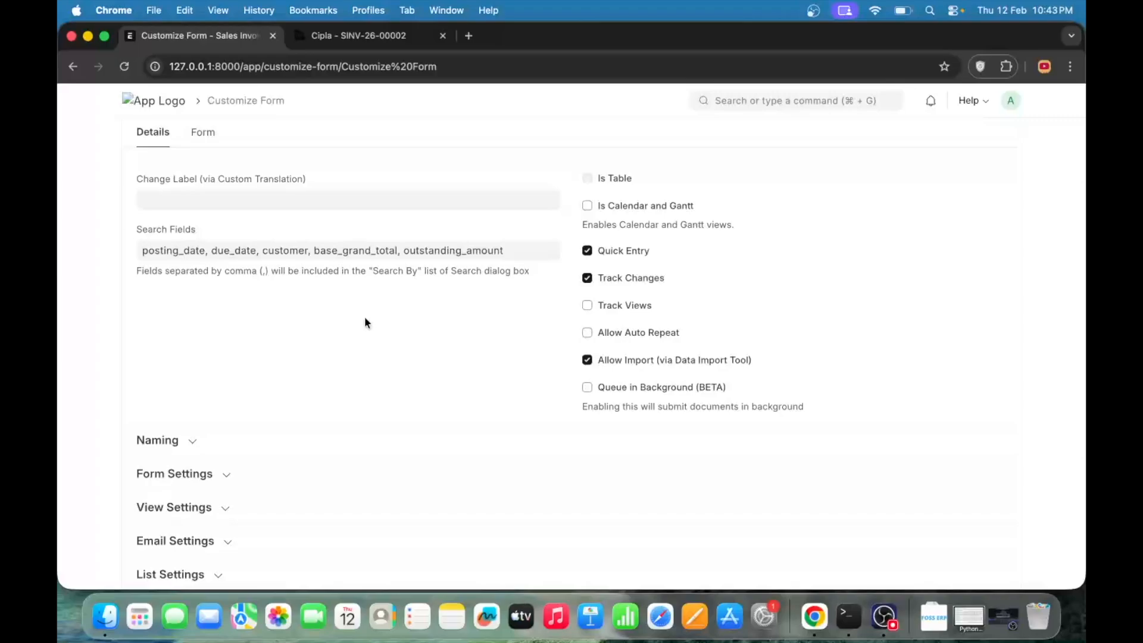
{"action": "scroll", "coordinate": [365, 322], "scroll_direction": "down", "scroll_amount": 3}
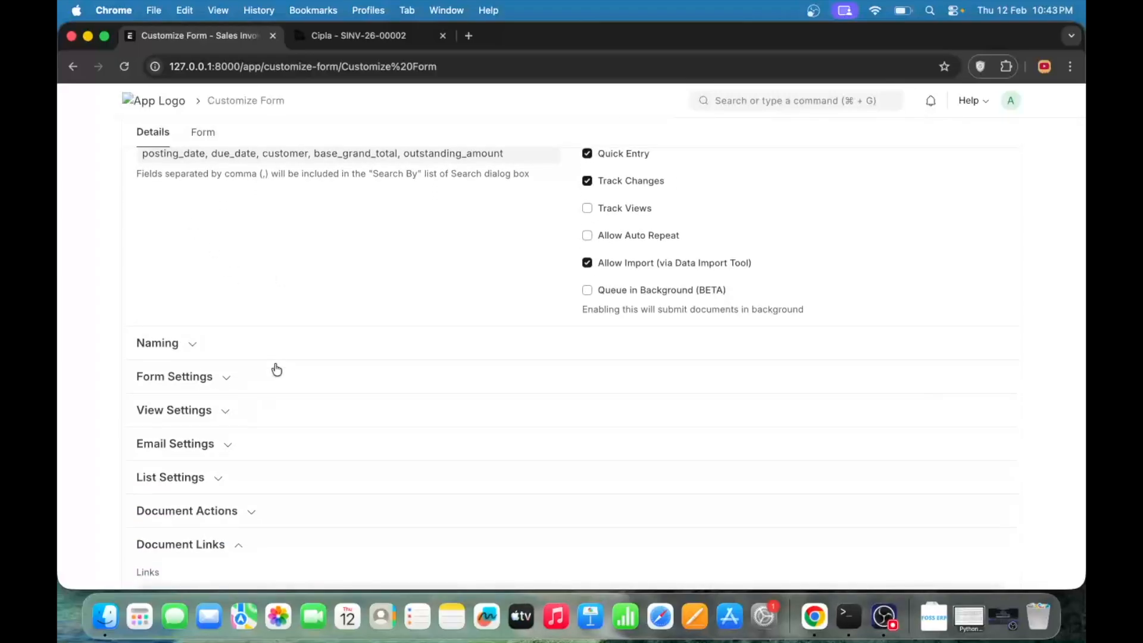
{"action": "scroll", "coordinate": [275, 366], "scroll_direction": "down", "scroll_amount": 2}
{"action": "left_click", "coordinate": [182, 294]}
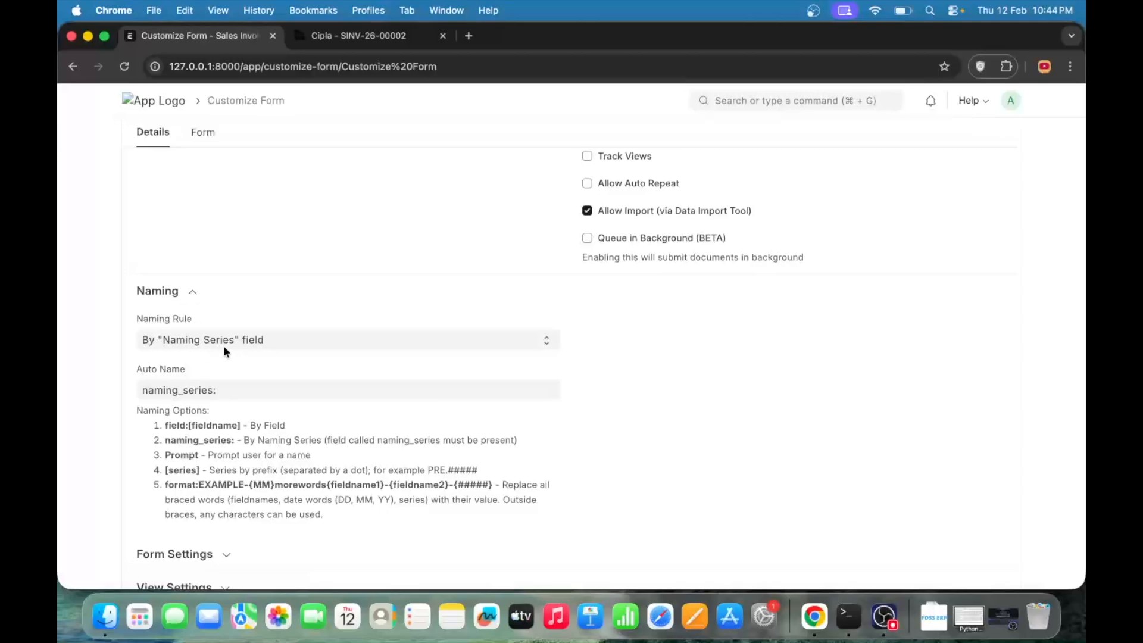
- Start a new Sales Invoice from the list and check its Series field
{"action": "left_click", "coordinate": [343, 40]}
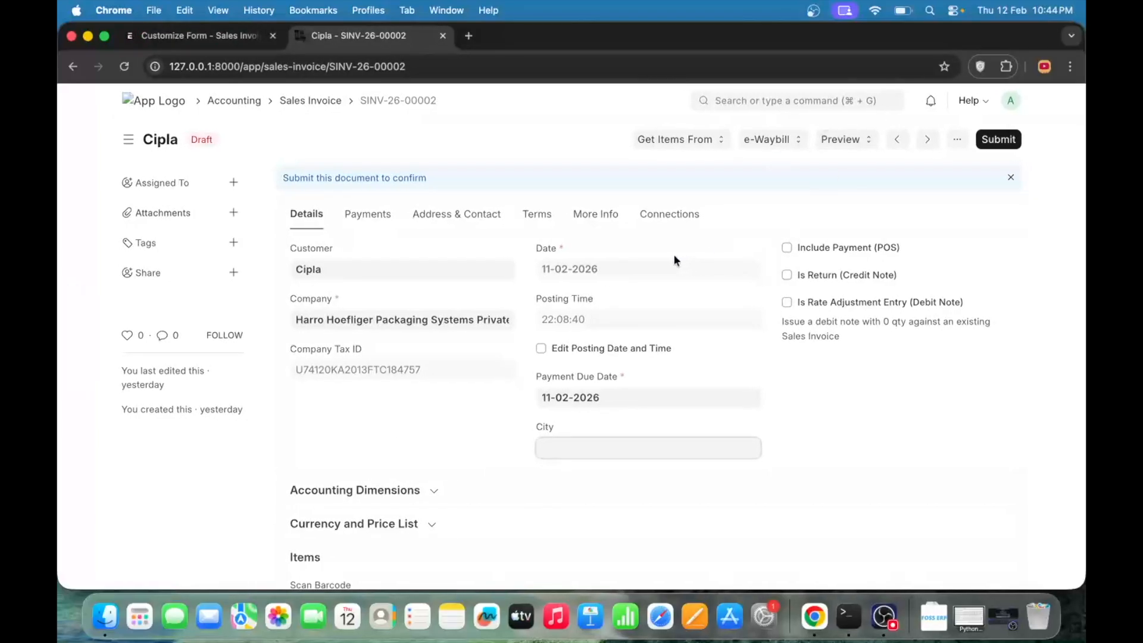
{"action": "left_click", "coordinate": [292, 101]}
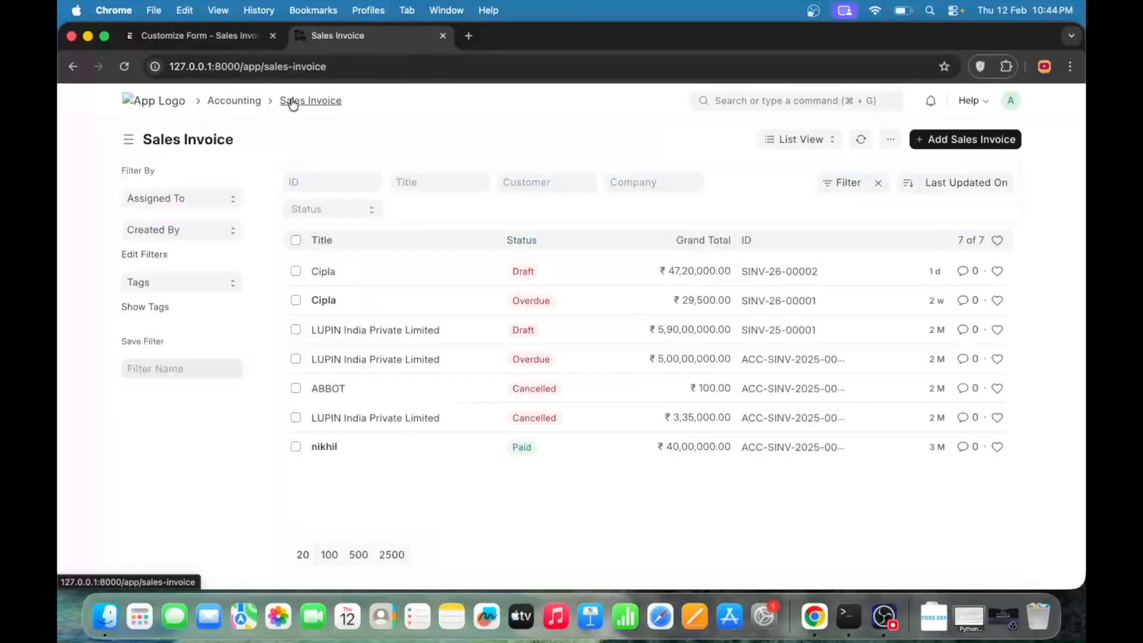
{"action": "left_click", "coordinate": [974, 143]}
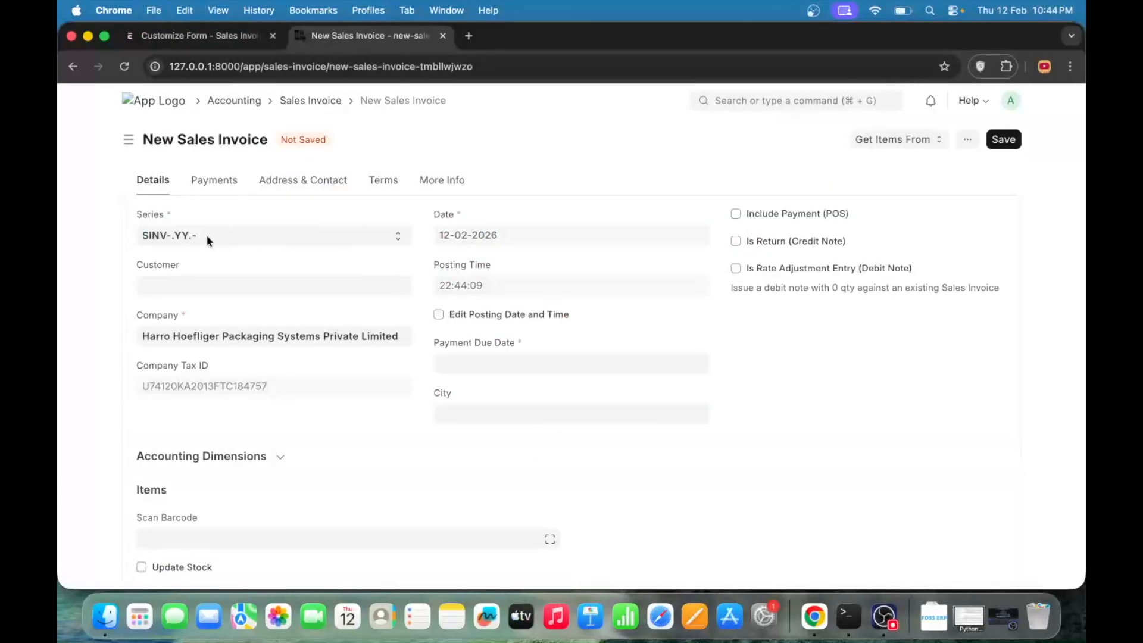
{"action": "left_click", "coordinate": [206, 235]}
{"action": "left_click", "coordinate": [244, 231]}
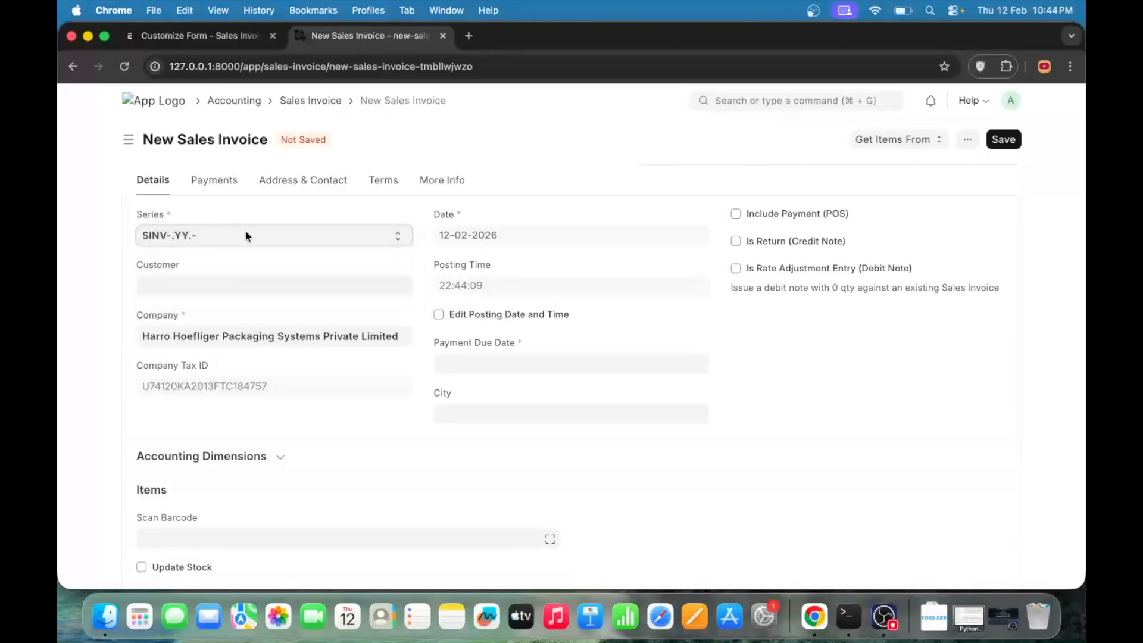
- Open the draft Cipla invoice from the list, check its document ID, and return to the Naming settings
{"action": "scroll", "coordinate": [334, 207], "scroll_direction": "left", "scroll_amount": 5}
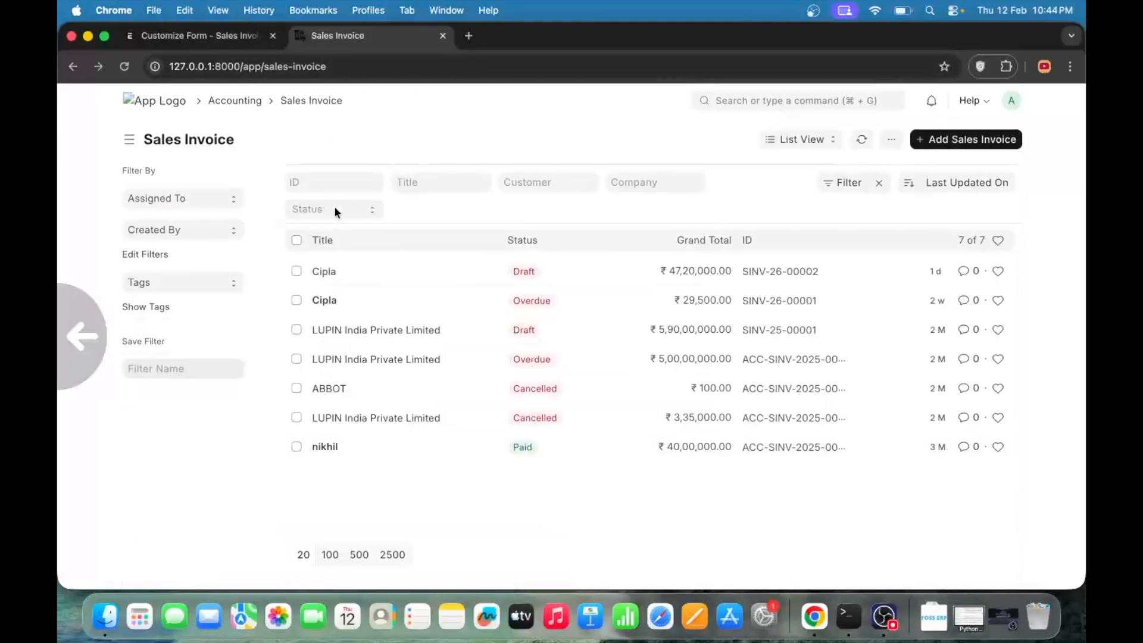
{"action": "left_click", "coordinate": [324, 271]}
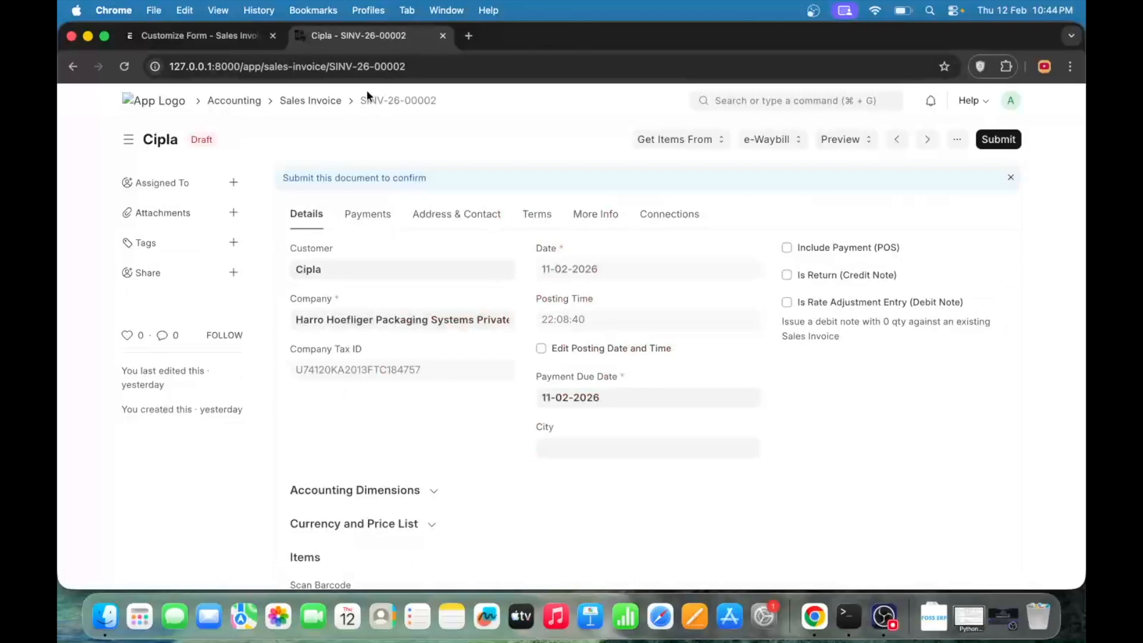
{"action": "left_click", "coordinate": [213, 36]}
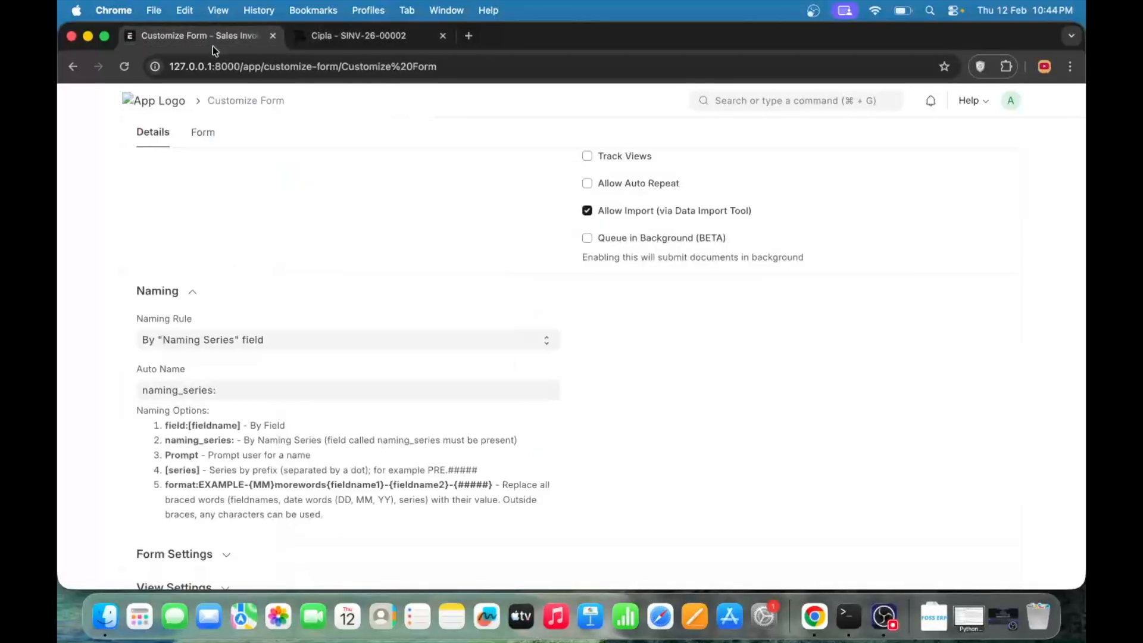
- Start another new Sales Invoice, examine its available naming series, and return to the form customization
{"action": "left_click", "coordinate": [356, 37]}
{"action": "scroll", "coordinate": [500, 263], "scroll_direction": "left", "scroll_amount": 5}
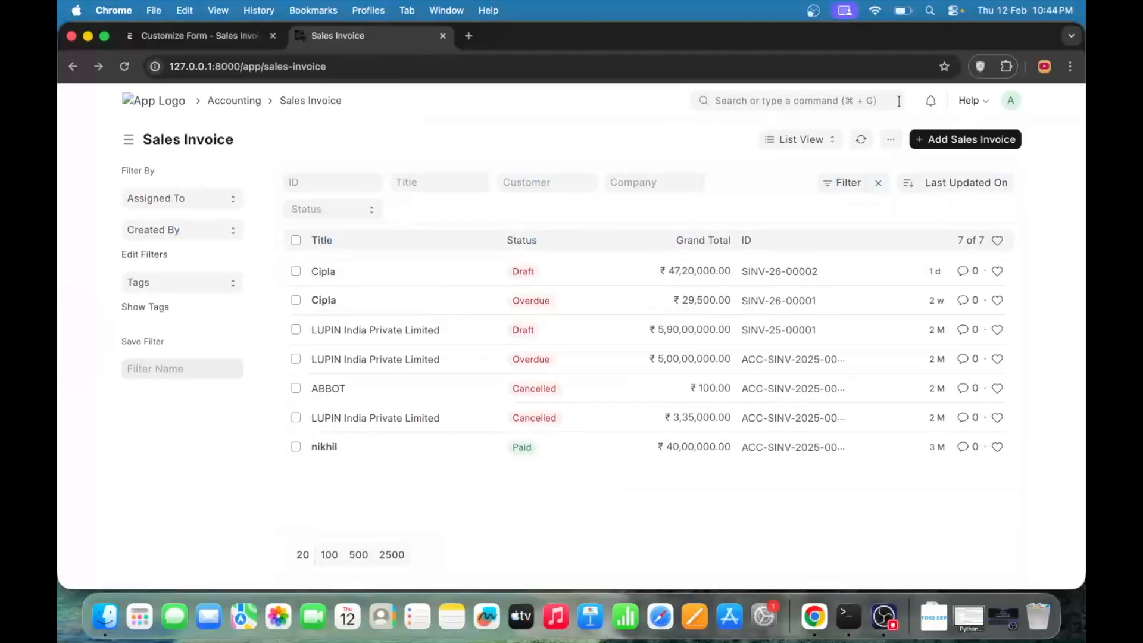
{"action": "left_click", "coordinate": [937, 139]}
{"action": "left_click", "coordinate": [210, 230]}
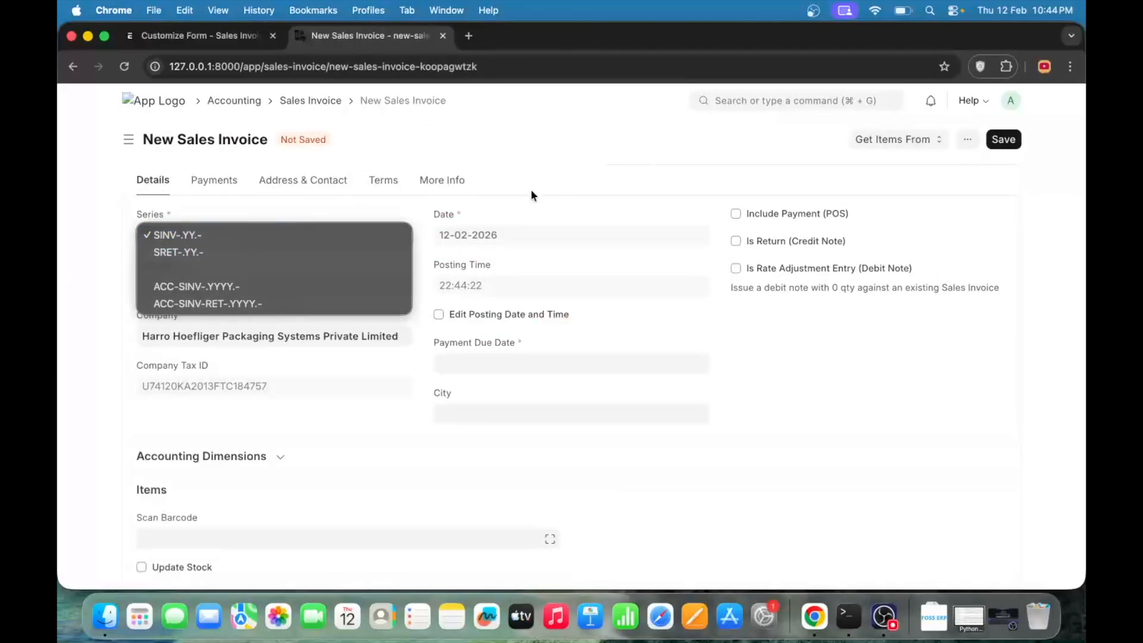
{"action": "left_click", "coordinate": [217, 26]}
{"action": "left_click", "coordinate": [220, 36]}
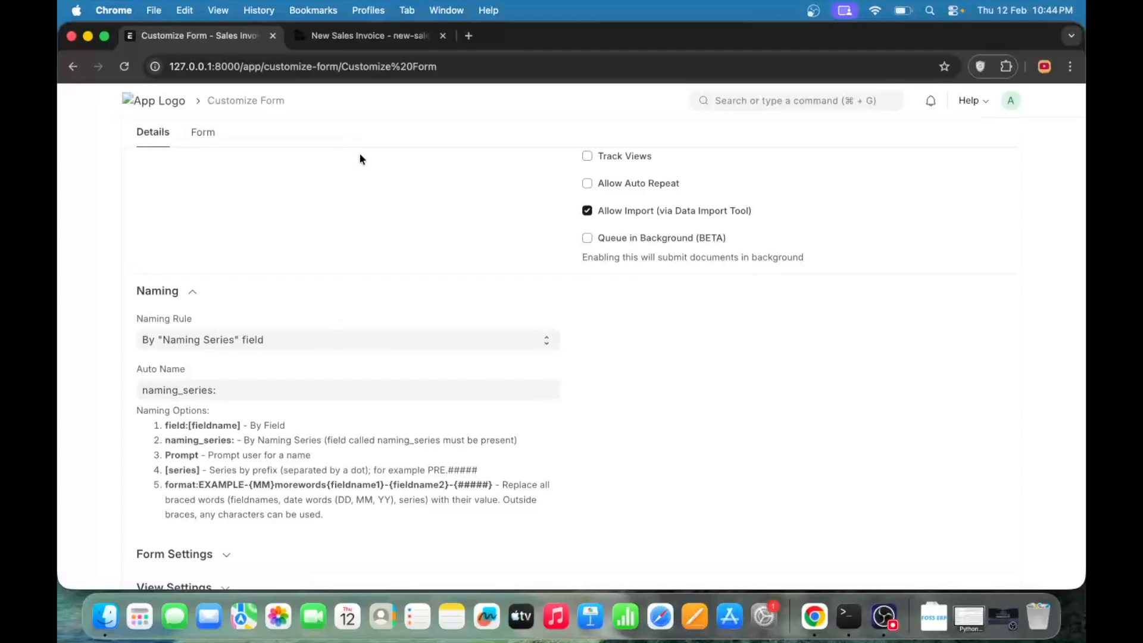
- Compare the new invoice's Series field with the Naming Rule and Auto Name settings in Customize Form
{"action": "left_click", "coordinate": [367, 37]}
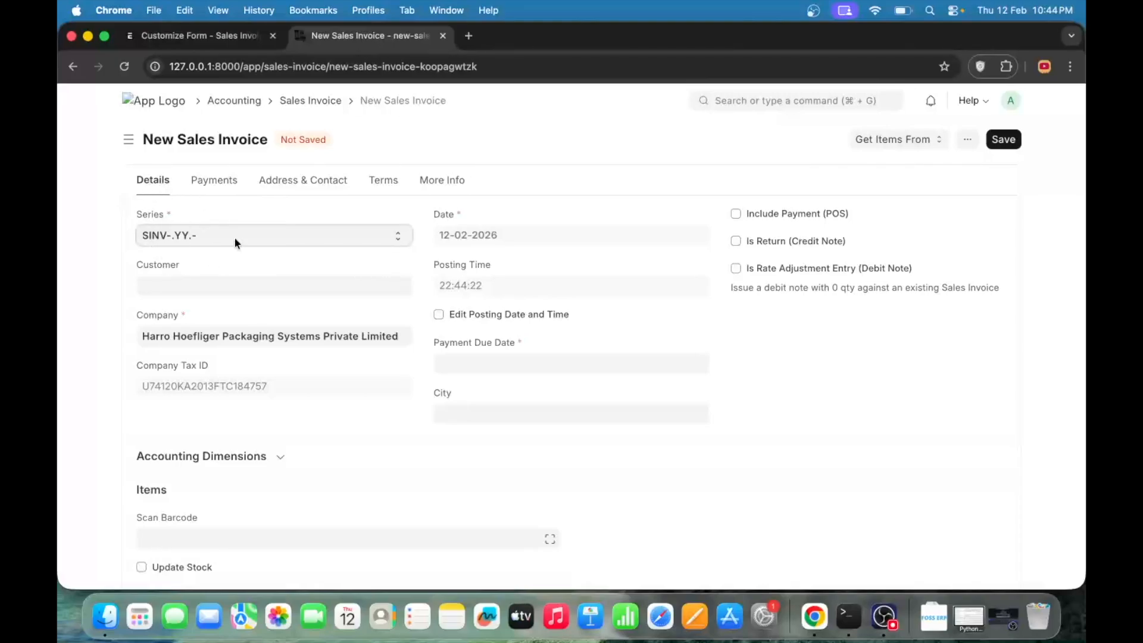
{"action": "left_click", "coordinate": [191, 35]}
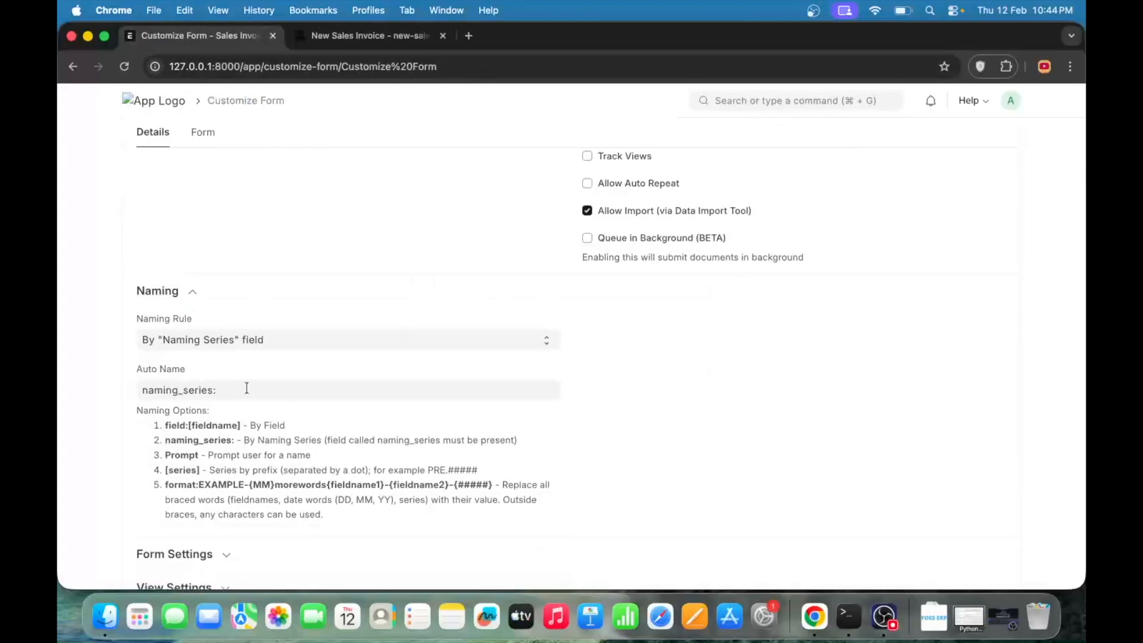
{"action": "left_click", "coordinate": [354, 37]}
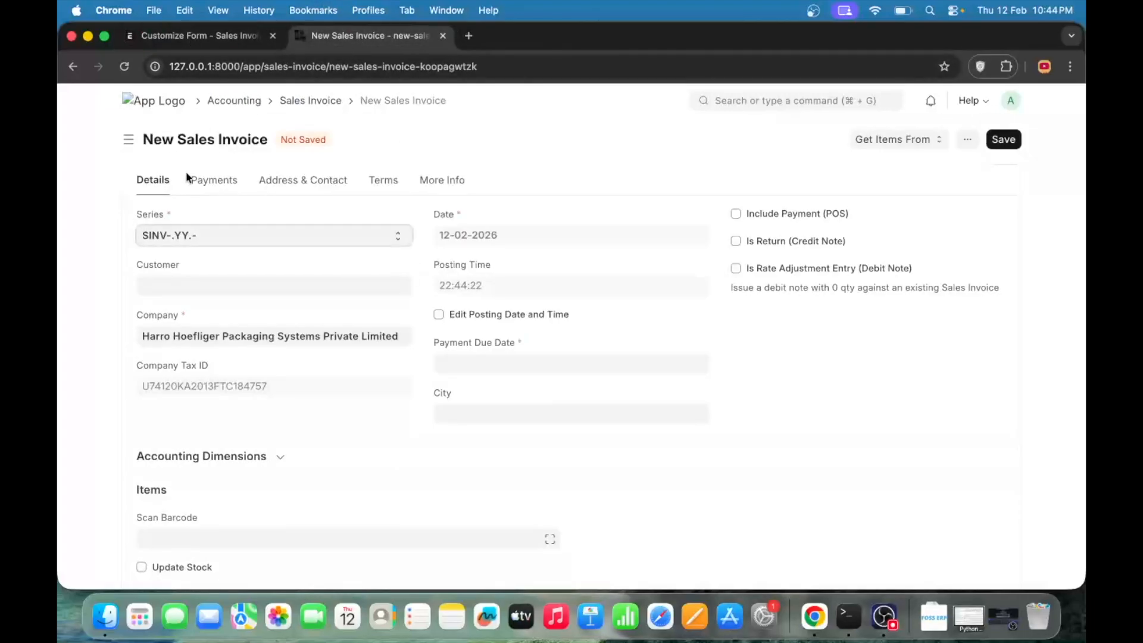
{"action": "left_click", "coordinate": [211, 36]}
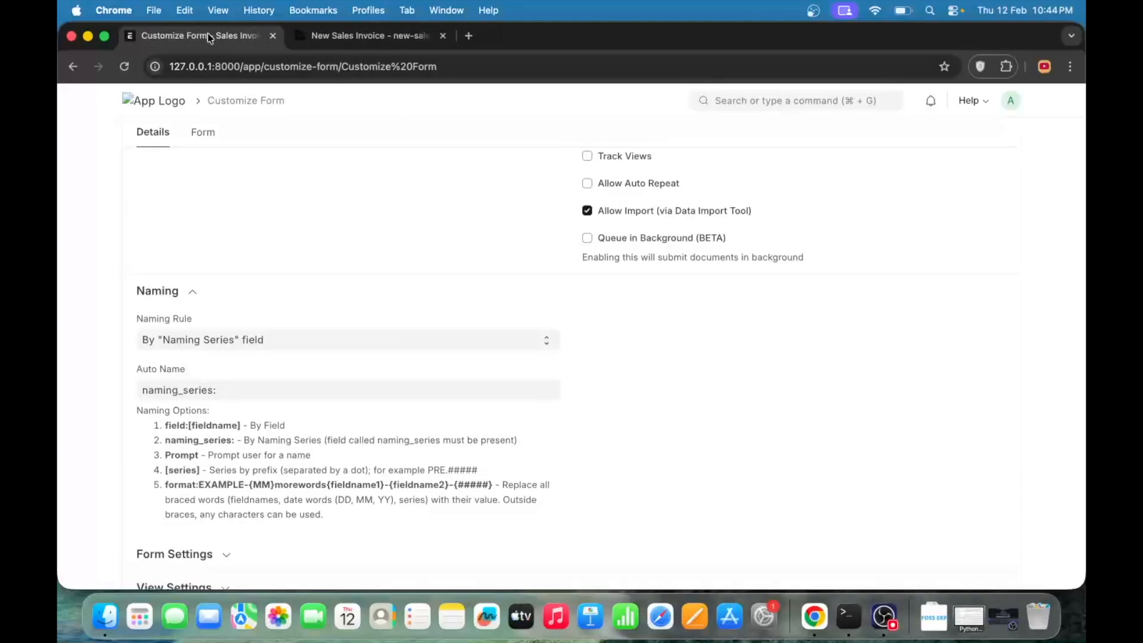
- Expand the Form Settings section and examine its Image Field and attachment options
{"action": "scroll", "coordinate": [378, 297], "scroll_direction": "up", "scroll_amount": 6}
{"action": "scroll", "coordinate": [378, 297], "scroll_direction": "down", "scroll_amount": 11}
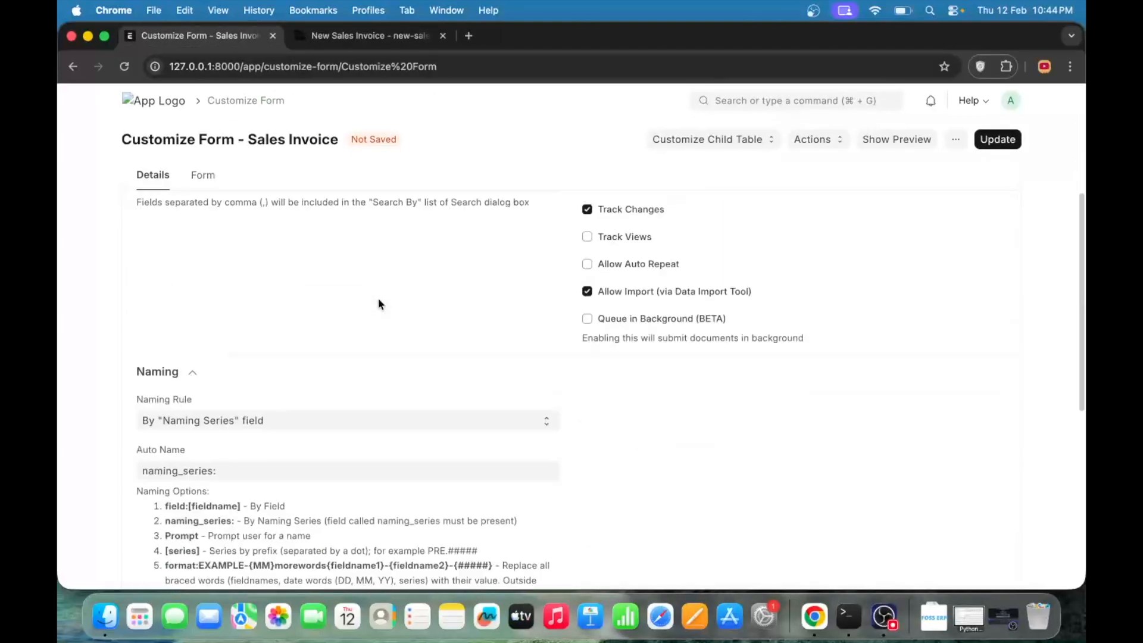
{"action": "left_click", "coordinate": [227, 232]}
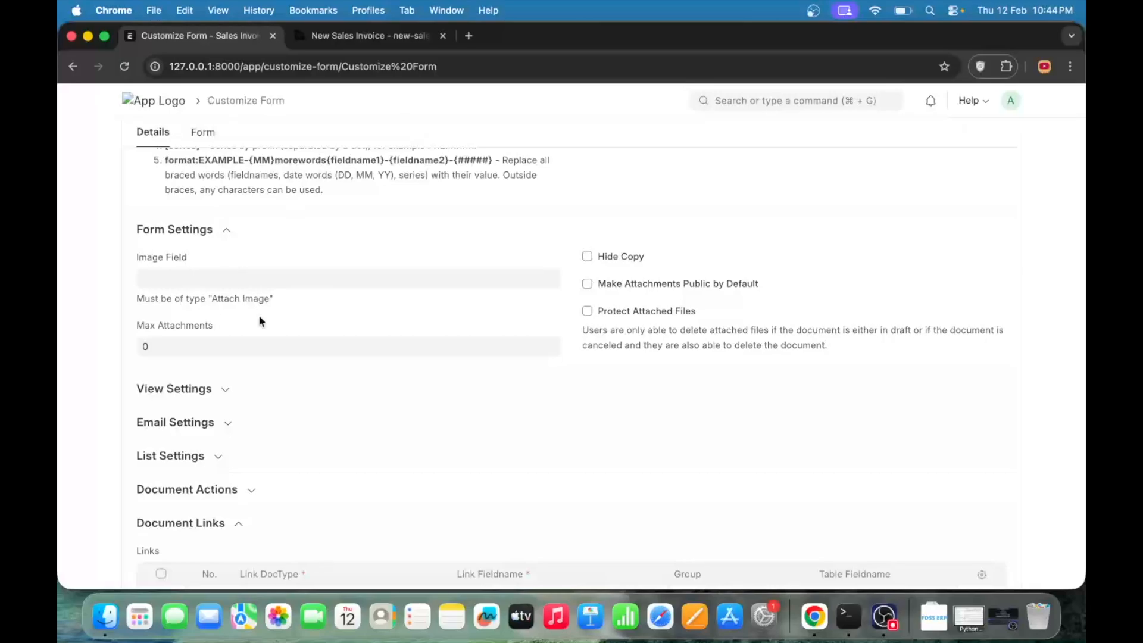
{"action": "left_click", "coordinate": [165, 280]}
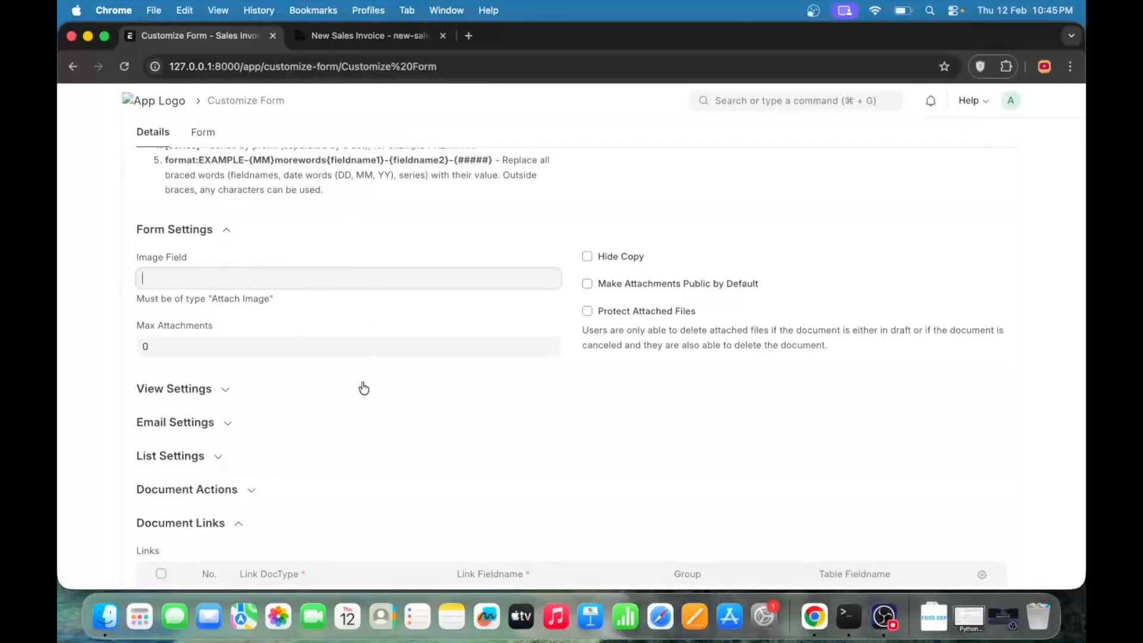
- Expand the View Settings section and compare its Title Field setting with the titles in the Sales Invoice list
{"action": "scroll", "coordinate": [362, 388], "scroll_direction": "down", "scroll_amount": 3}
{"action": "left_click", "coordinate": [226, 310]}
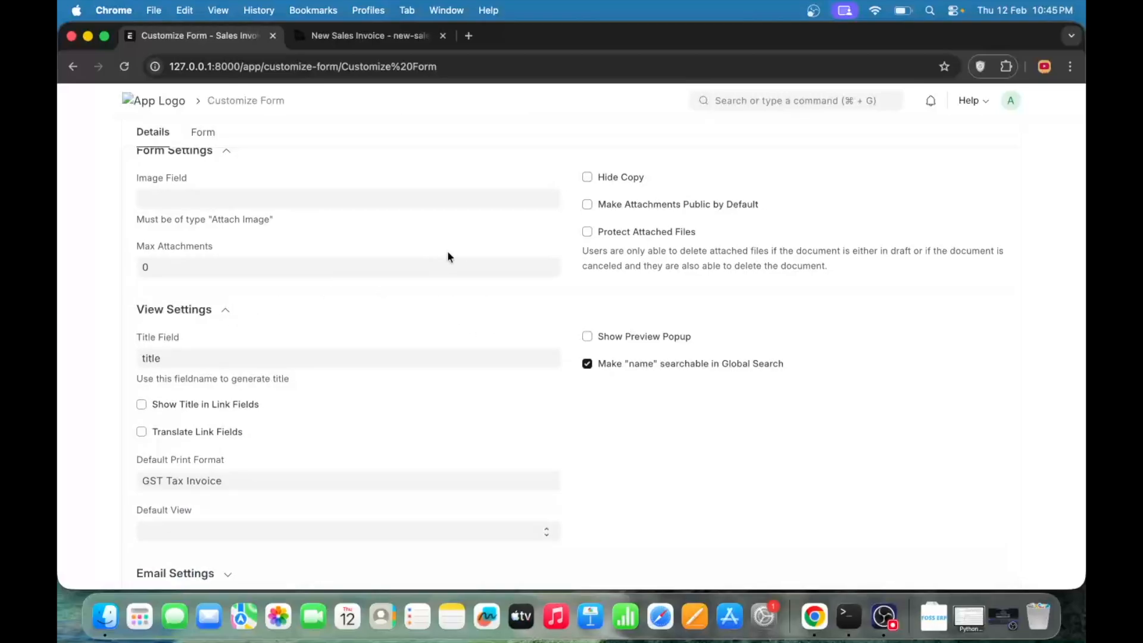
{"action": "left_click", "coordinate": [339, 35]}
{"action": "left_click", "coordinate": [325, 102]}
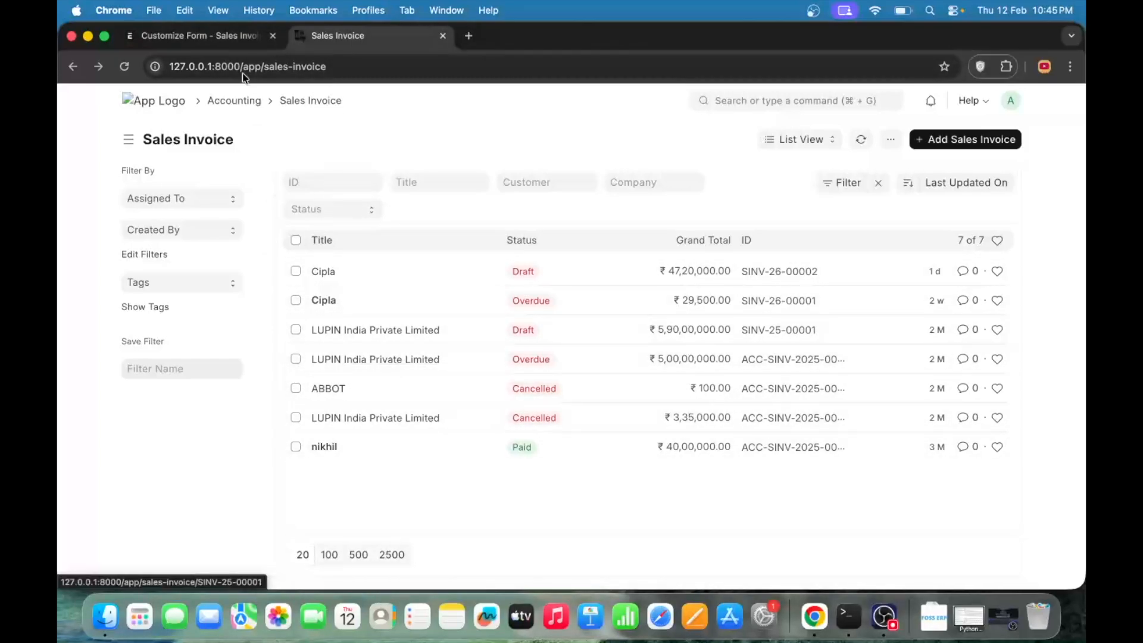
{"action": "left_click", "coordinate": [227, 39]}
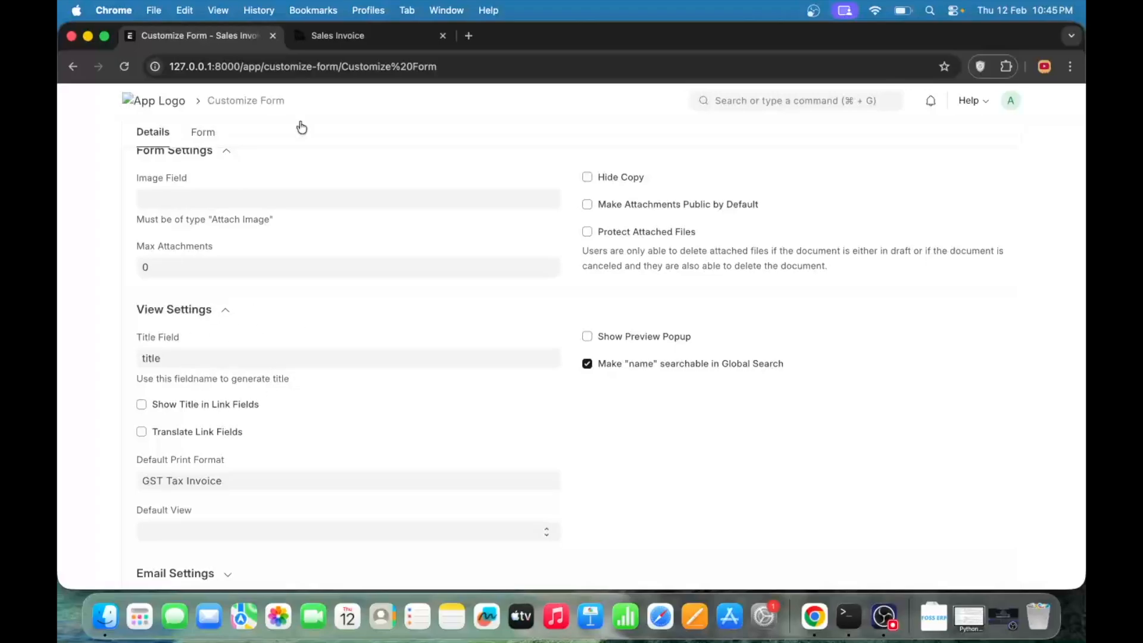
{"action": "left_click", "coordinate": [352, 39]}
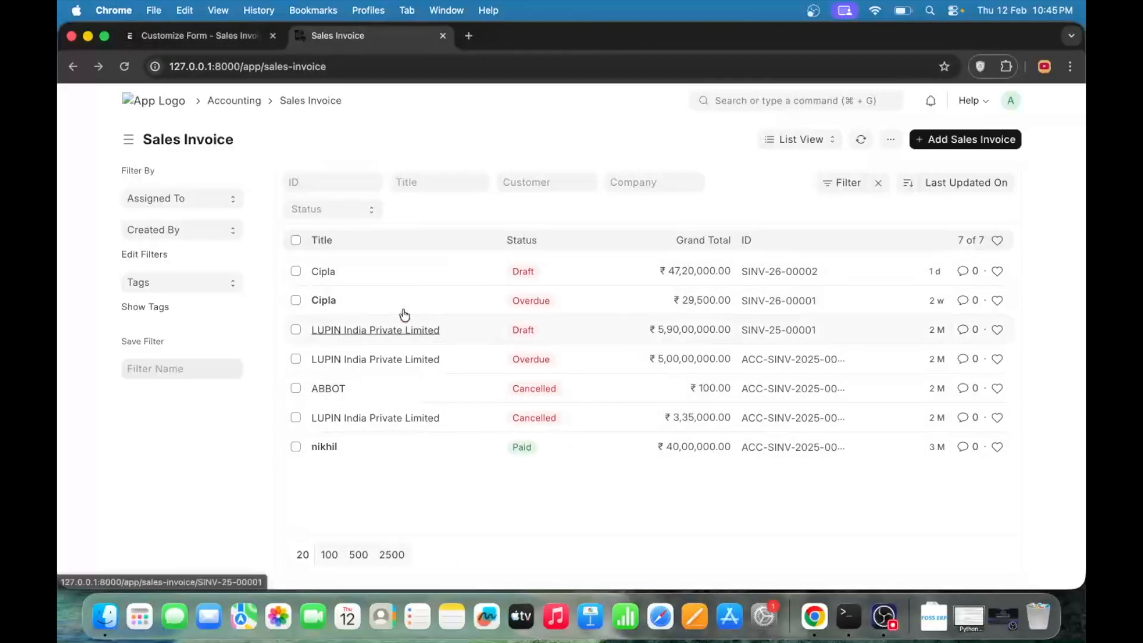
- Return to the View Settings in Customize Form and examine the Default Print Format and Default View options
{"action": "left_click", "coordinate": [203, 36]}
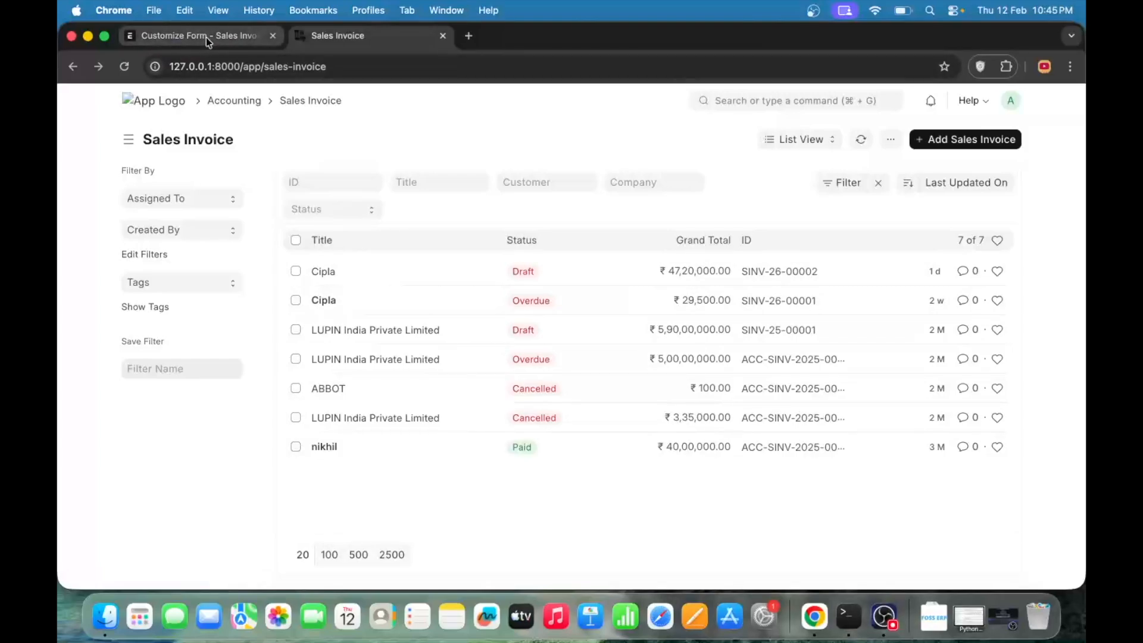
{"action": "scroll", "coordinate": [333, 310], "scroll_direction": "down", "scroll_amount": 2}
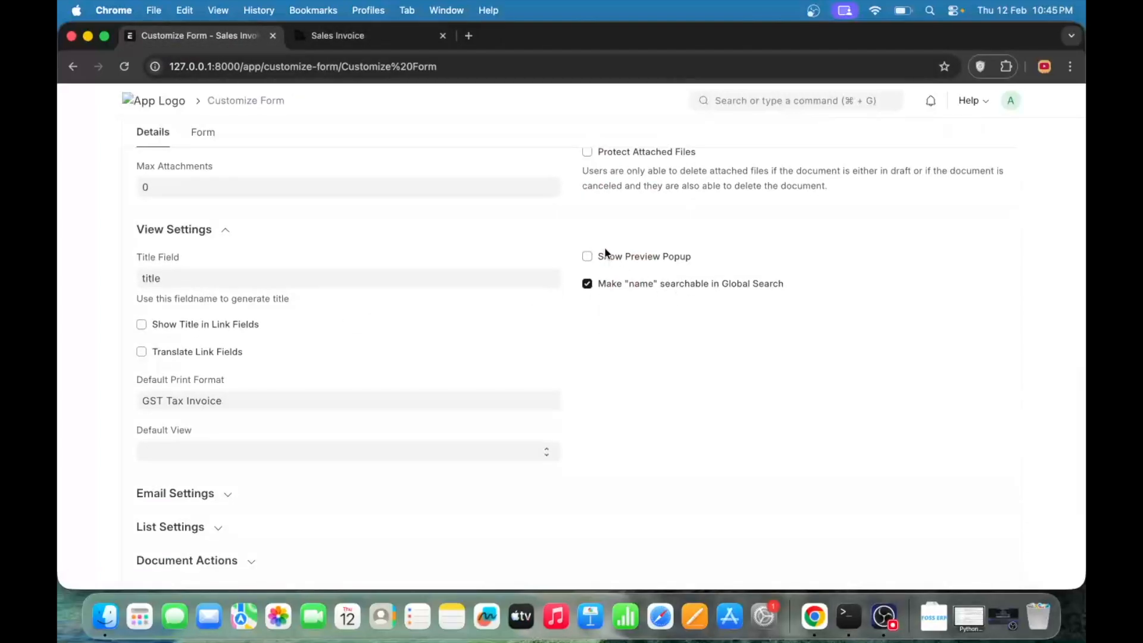
{"action": "scroll", "coordinate": [276, 339], "scroll_direction": "down", "scroll_amount": 5}
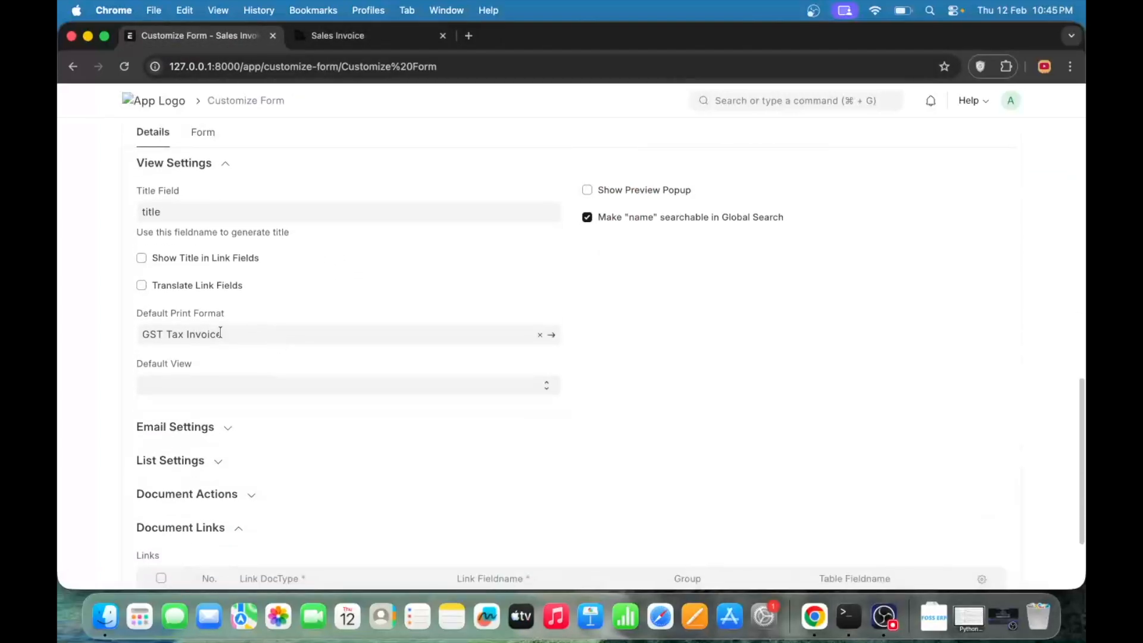
- Expand the Email Settings section and examine the templates offered for Default Email Template
{"action": "left_click", "coordinate": [218, 333]}
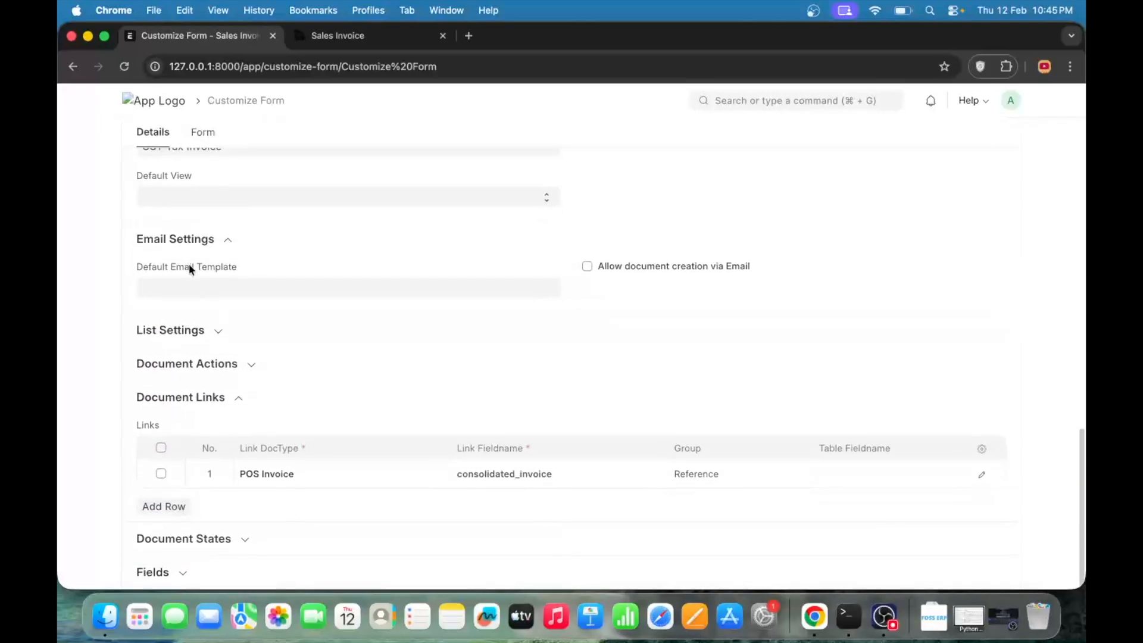
{"action": "left_click", "coordinate": [227, 284]}
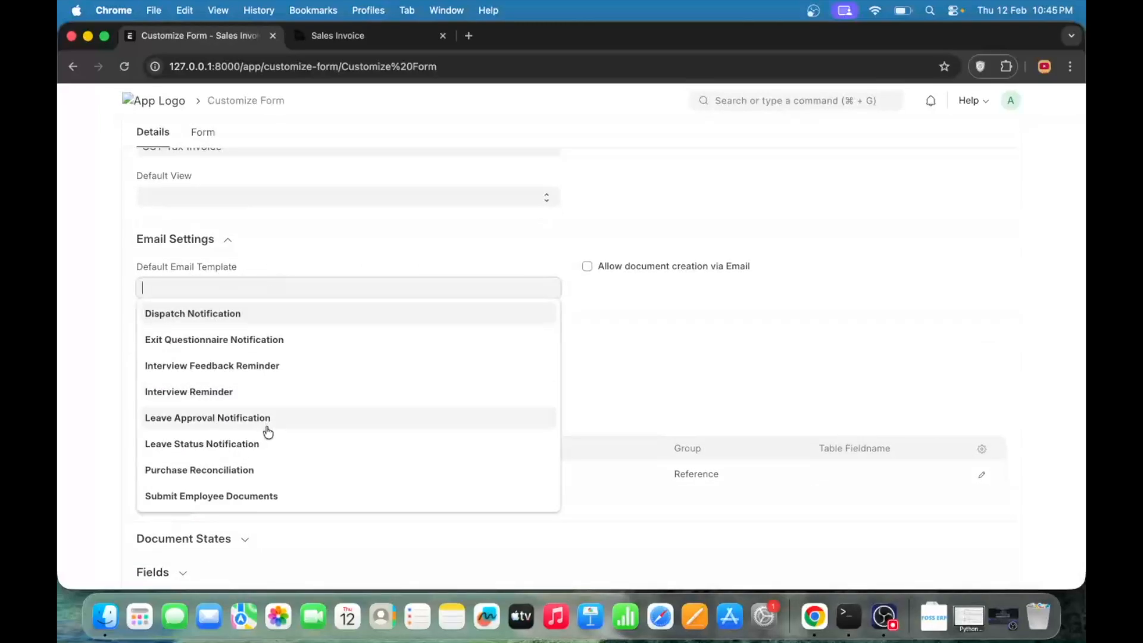
{"action": "left_click", "coordinate": [350, 264]}
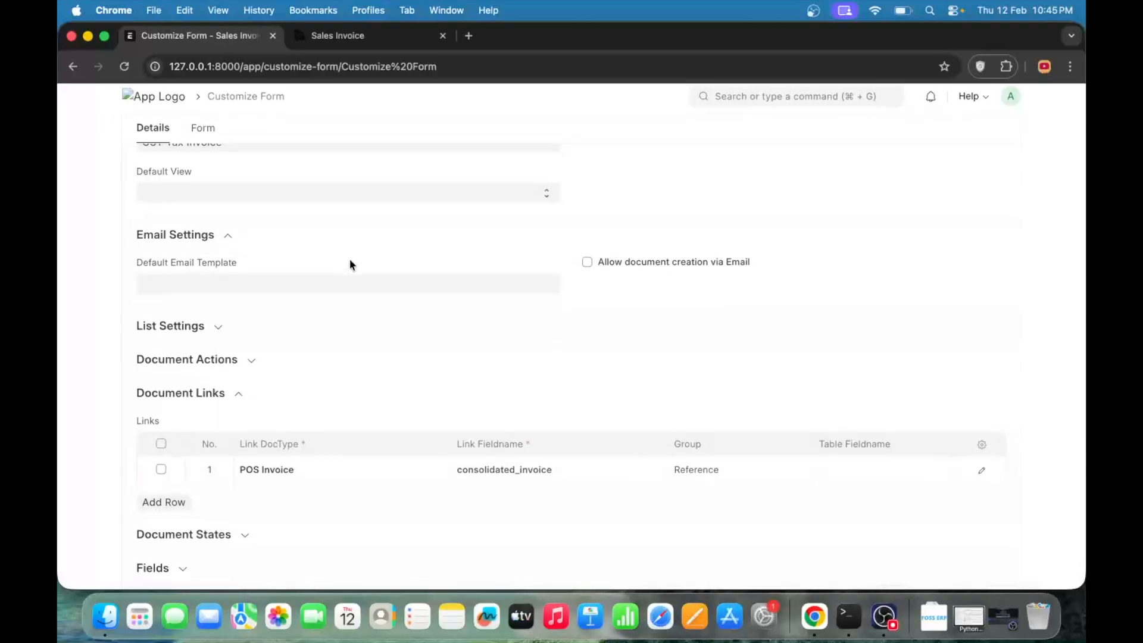
- Expand the List Settings section and compare its Sort Field and Sort Order with the order of the Sales Invoice list
{"action": "left_click", "coordinate": [199, 336]}
{"action": "scroll", "coordinate": [392, 303], "scroll_direction": "down", "scroll_amount": 2}
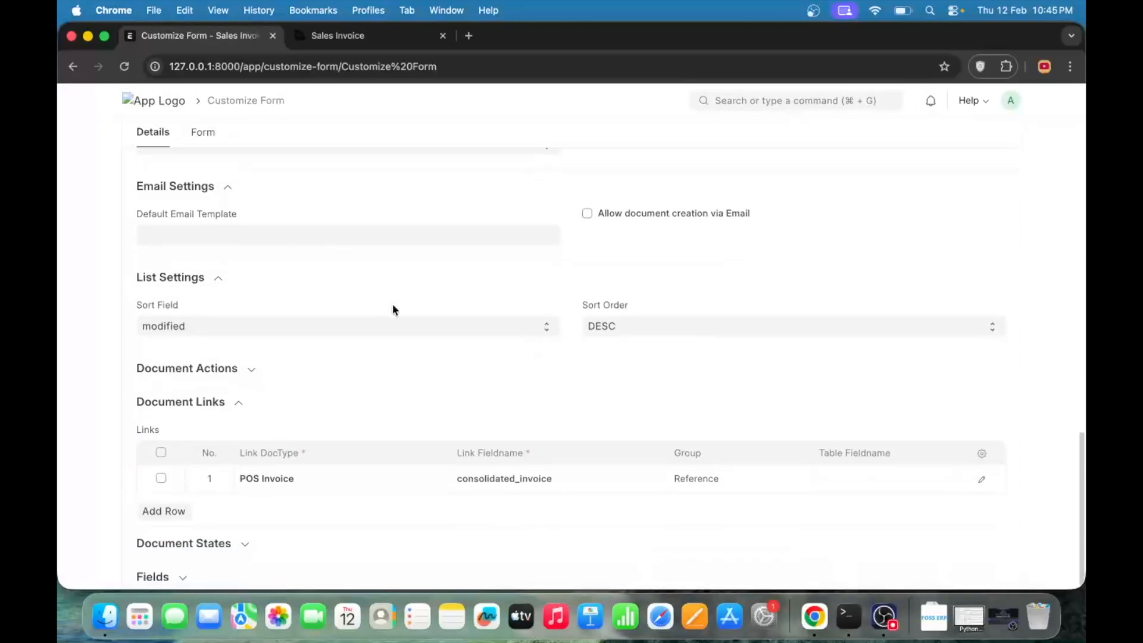
{"action": "left_click", "coordinate": [334, 36]}
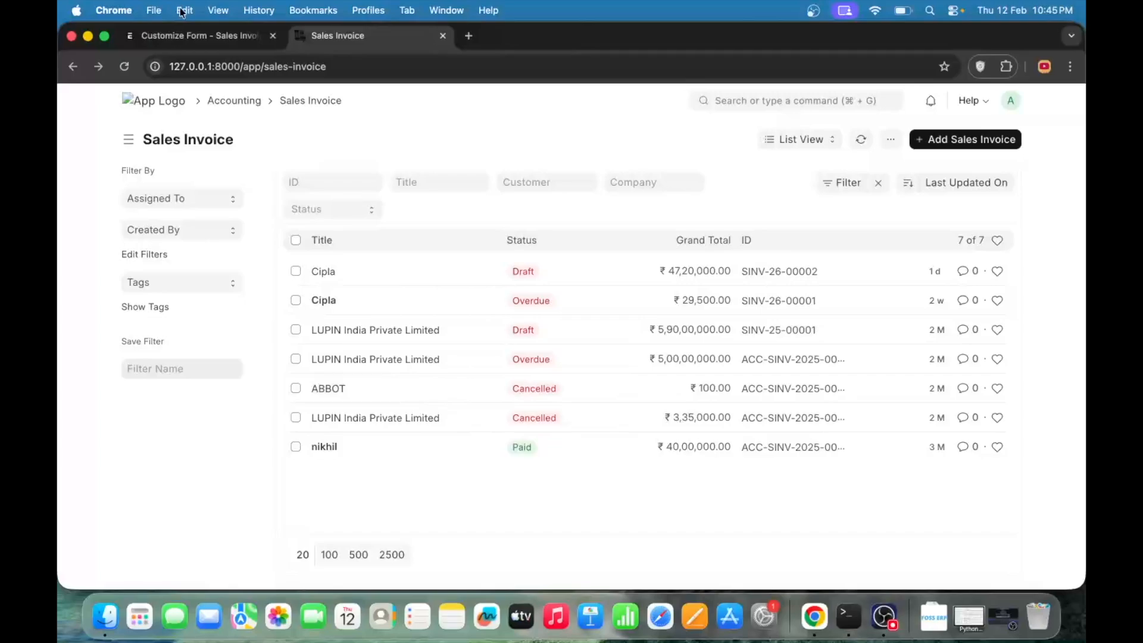
{"action": "left_click", "coordinate": [220, 35]}
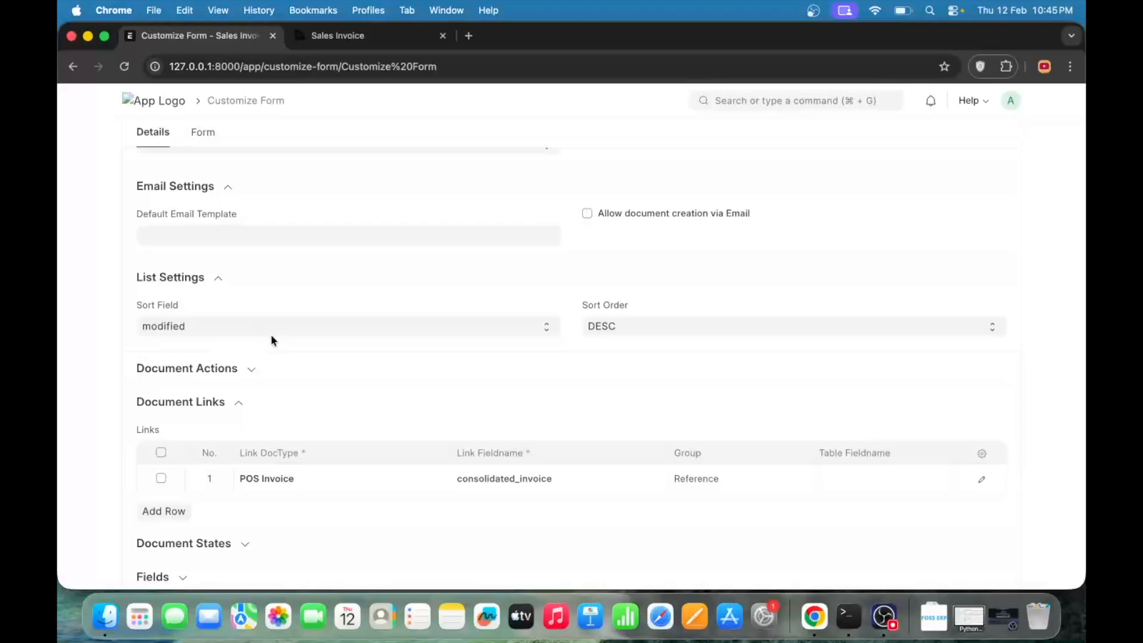
{"action": "left_click", "coordinate": [360, 43]}
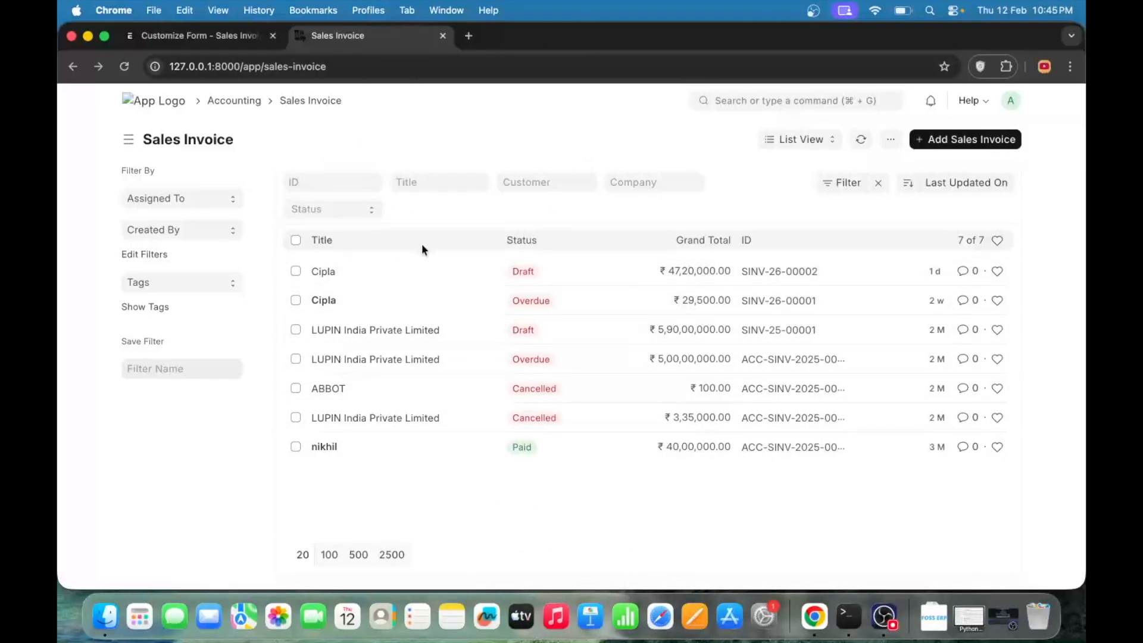
{"action": "left_click", "coordinate": [166, 39]}
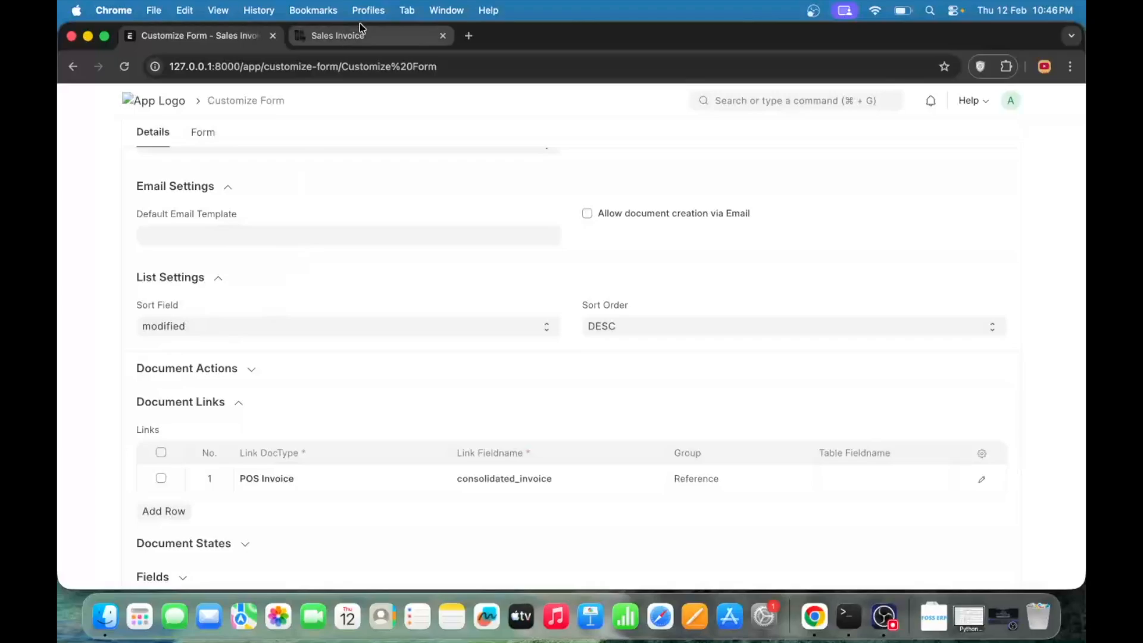
- Open the draft LUPIN India Private Limited invoice from the Sales Invoice list, set its City to Bangalore and save it
{"action": "left_click", "coordinate": [346, 35]}
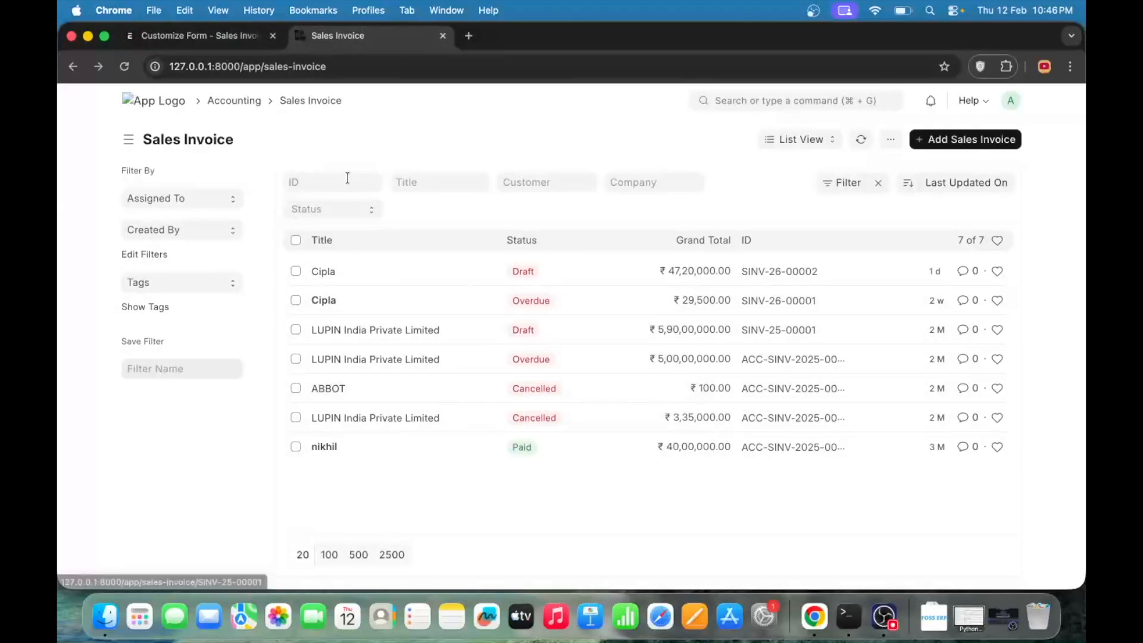
{"action": "left_click", "coordinate": [381, 339]}
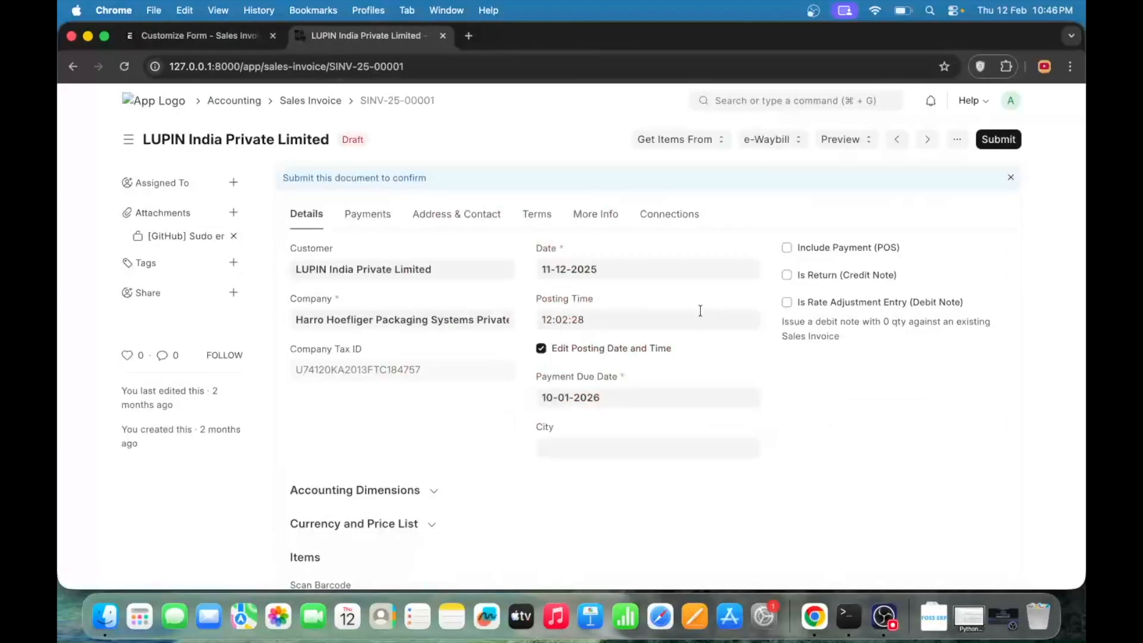
{"action": "scroll", "coordinate": [702, 316], "scroll_direction": "down", "scroll_amount": 5}
{"action": "left_click", "coordinate": [614, 218]}
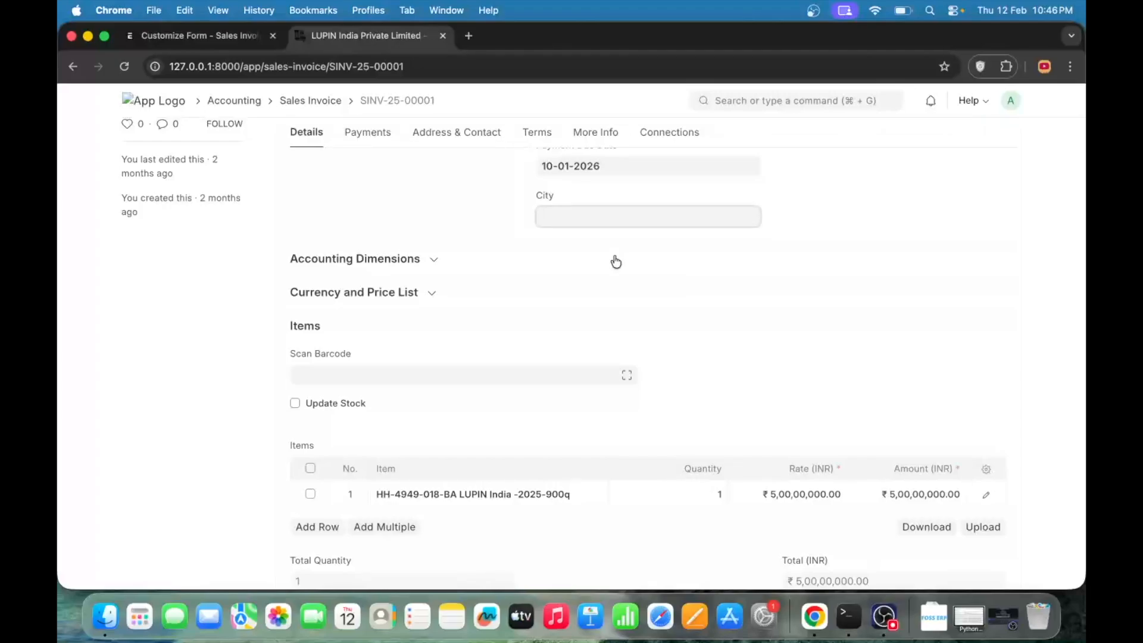
{"action": "type", "text": "Bangalore"}
{"action": "key", "text": "ctrl+s"}
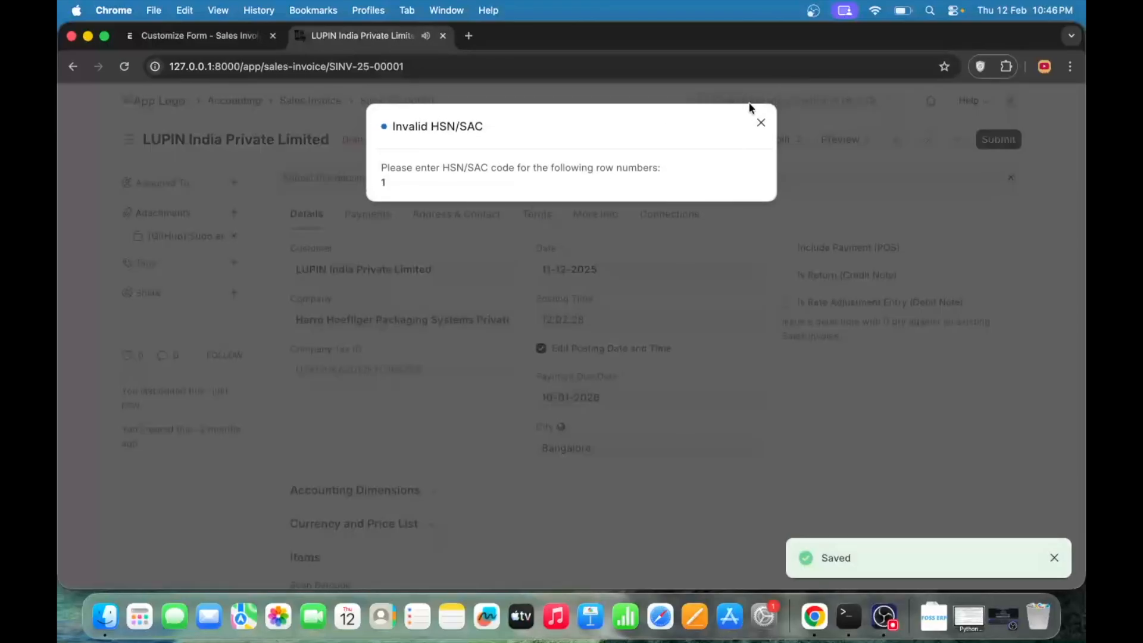
{"action": "left_click", "coordinate": [758, 121]}
- Return to the Sales Invoice list and check where the edited LUPIN India Private Limited invoice is sorted
{"action": "scroll", "coordinate": [611, 296], "scroll_direction": "left", "scroll_amount": 5}
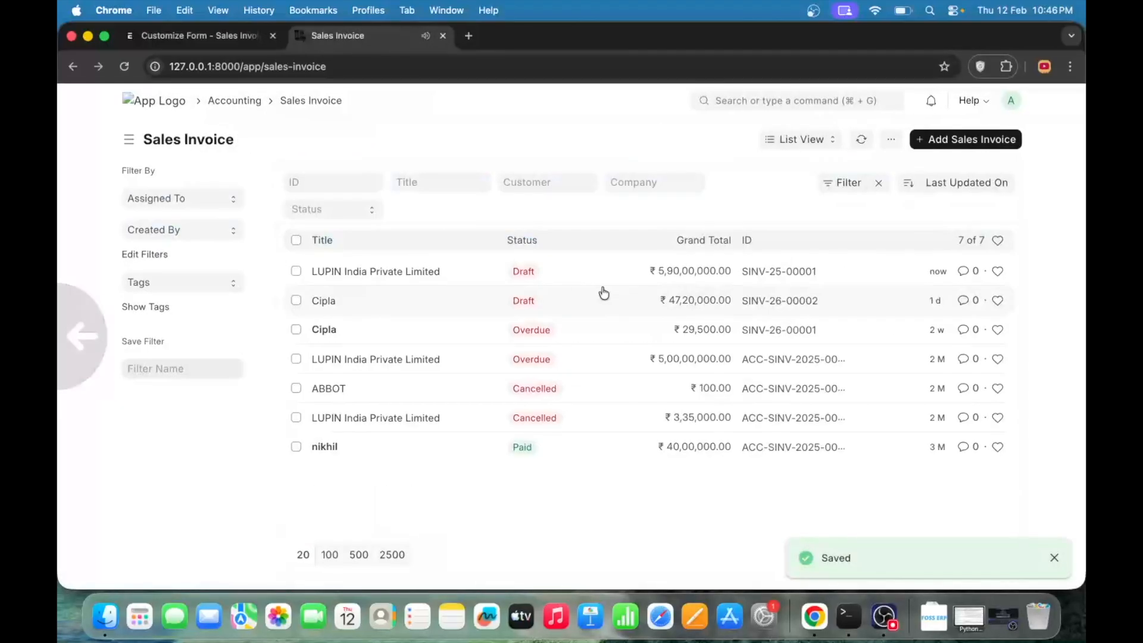
{"action": "left_click", "coordinate": [351, 273]}
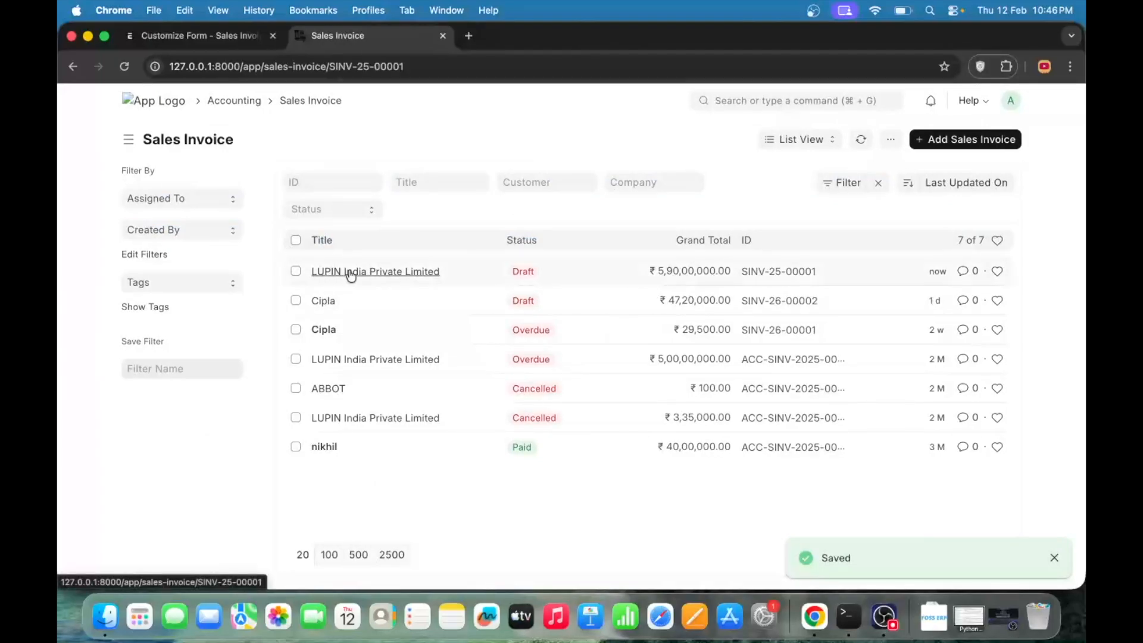
{"action": "scroll", "coordinate": [503, 384], "scroll_direction": "left", "scroll_amount": 5}
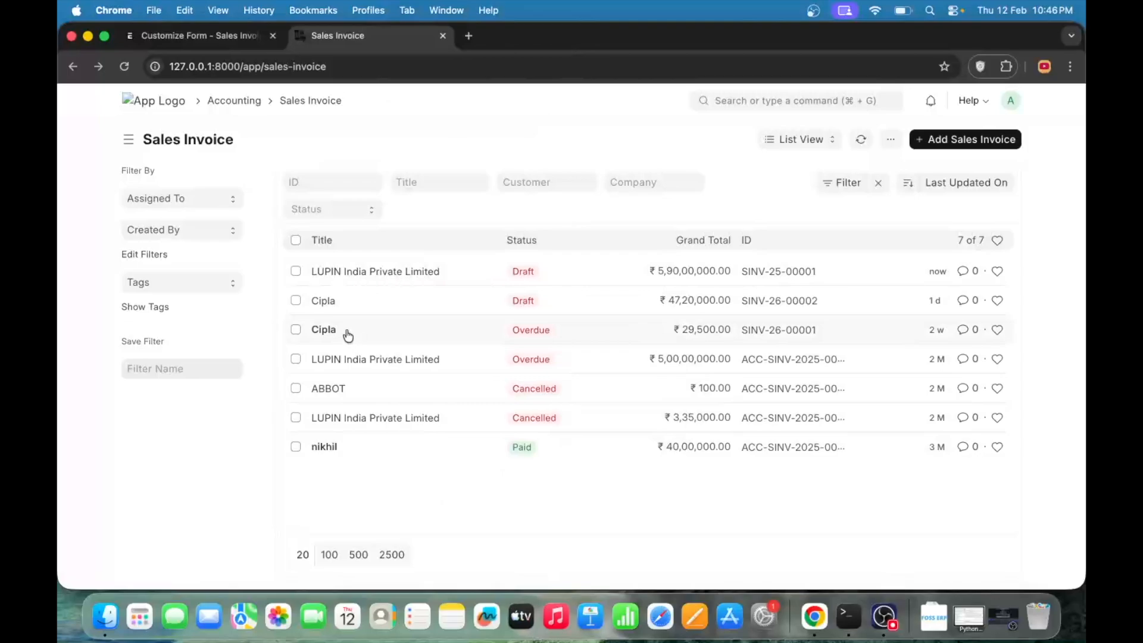
- Back in Customize Form, expand Document Actions, add a blank action row and collapse the section
{"action": "left_click", "coordinate": [164, 27]}
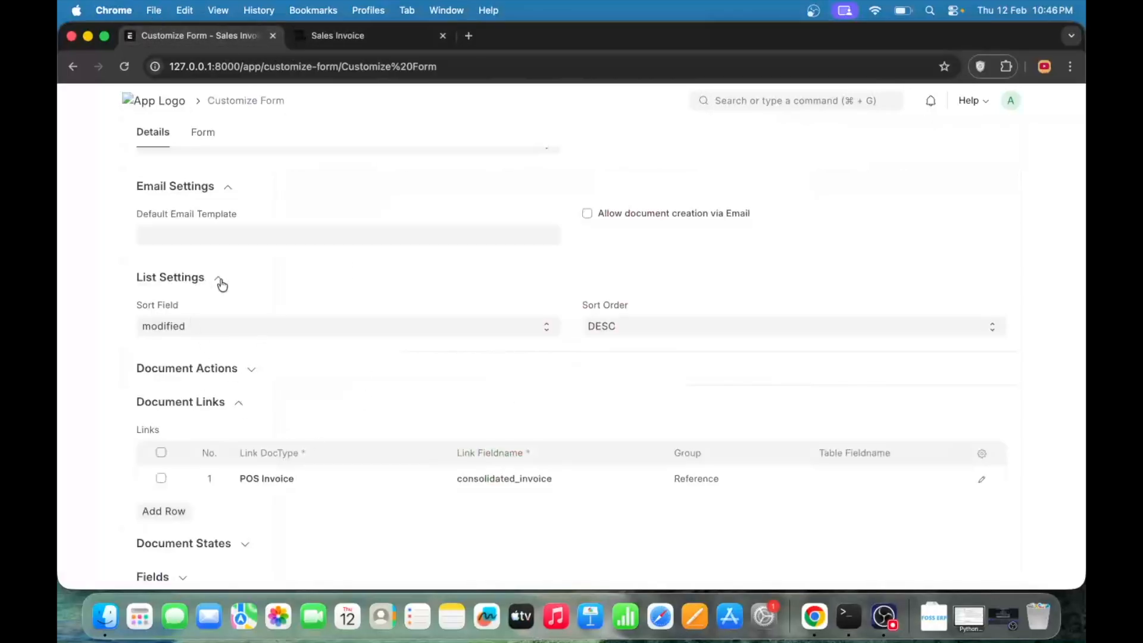
{"action": "left_click", "coordinate": [256, 371]}
{"action": "scroll", "coordinate": [369, 372], "scroll_direction": "down", "scroll_amount": 3}
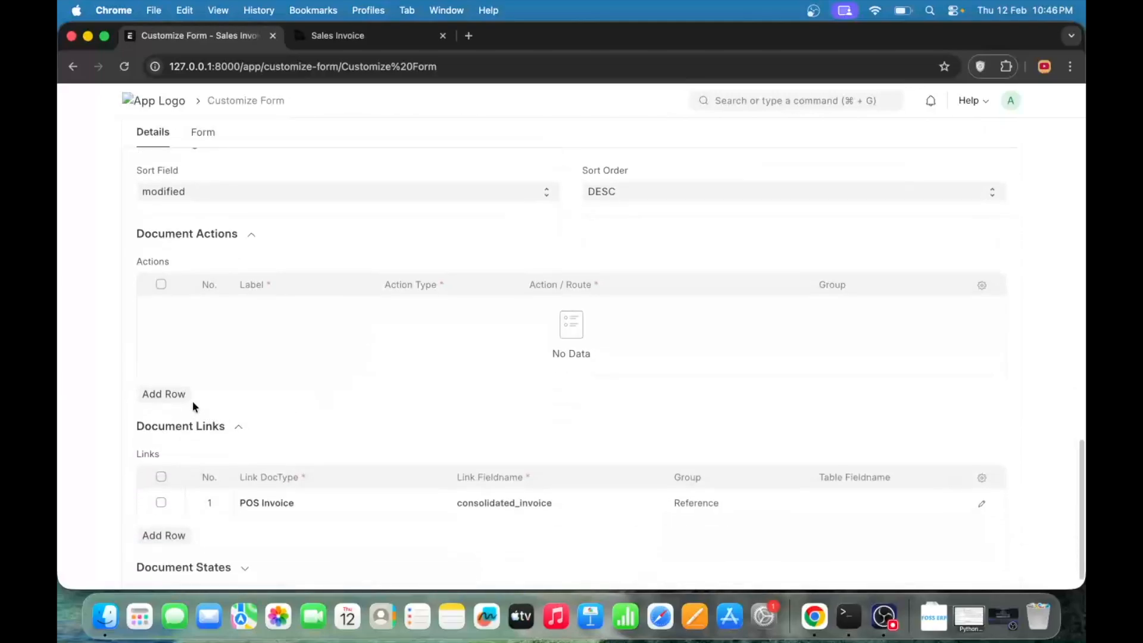
{"action": "left_click", "coordinate": [183, 398]}
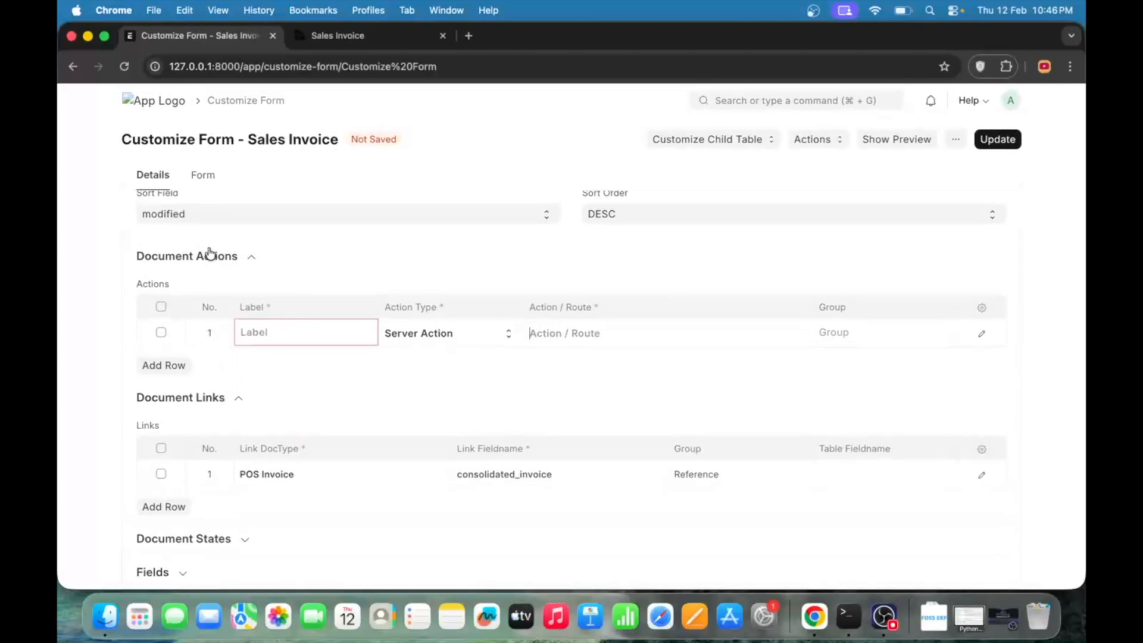
{"action": "left_click", "coordinate": [249, 257]}
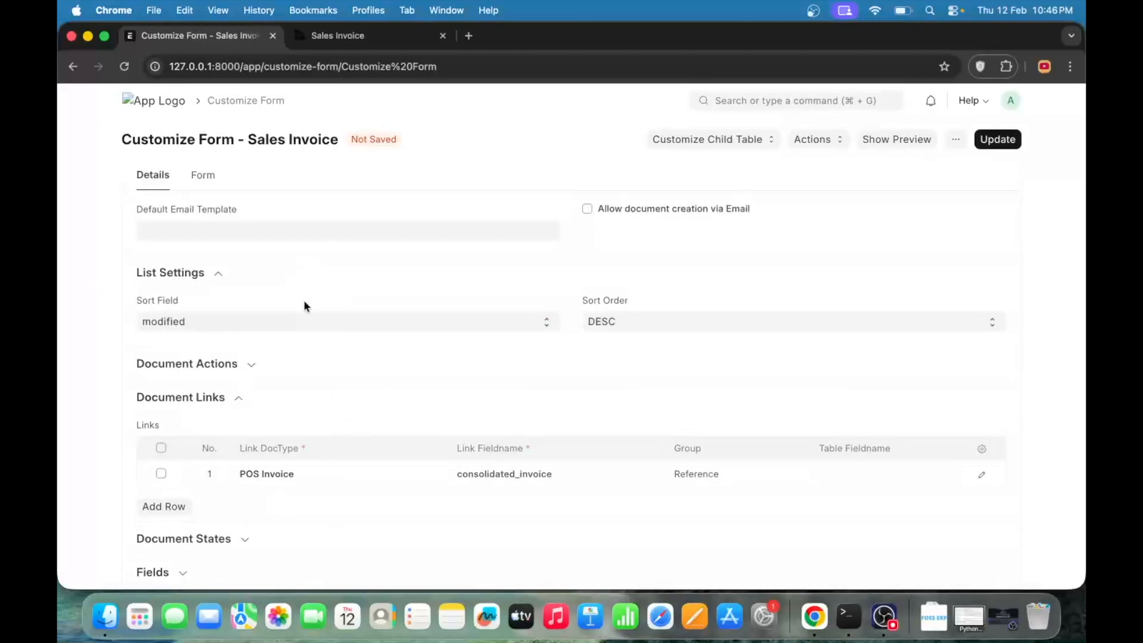
- Expand the Document States and Fields sections and examine the states table and the list of form fields
{"action": "left_click", "coordinate": [235, 544]}
{"action": "scroll", "coordinate": [306, 295], "scroll_direction": "down", "scroll_amount": 3}
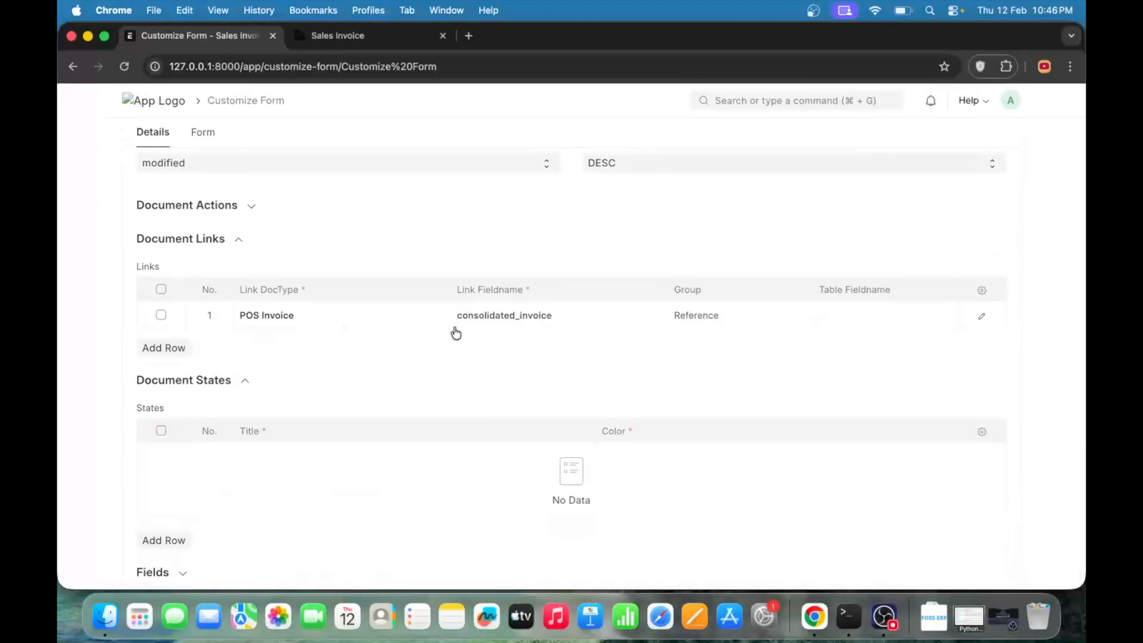
{"action": "left_click", "coordinate": [183, 573]}
{"action": "scroll", "coordinate": [340, 167], "scroll_direction": "down", "scroll_amount": 5}
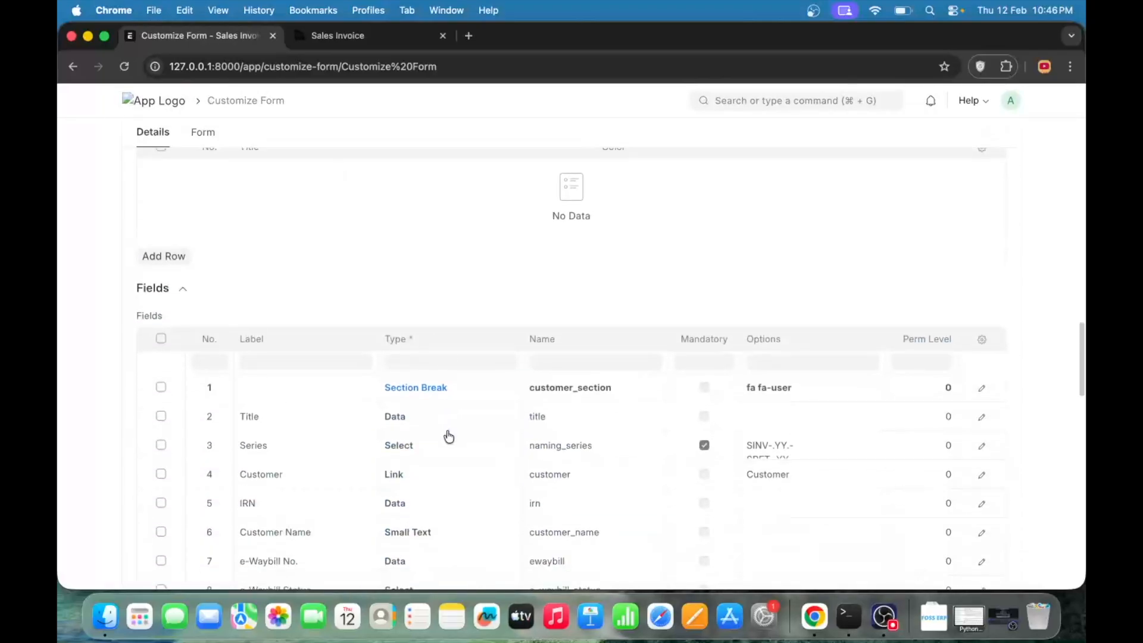
{"action": "scroll", "coordinate": [447, 434], "scroll_direction": "down", "scroll_amount": 15}
{"action": "scroll", "coordinate": [449, 436], "scroll_direction": "up", "scroll_amount": 20}
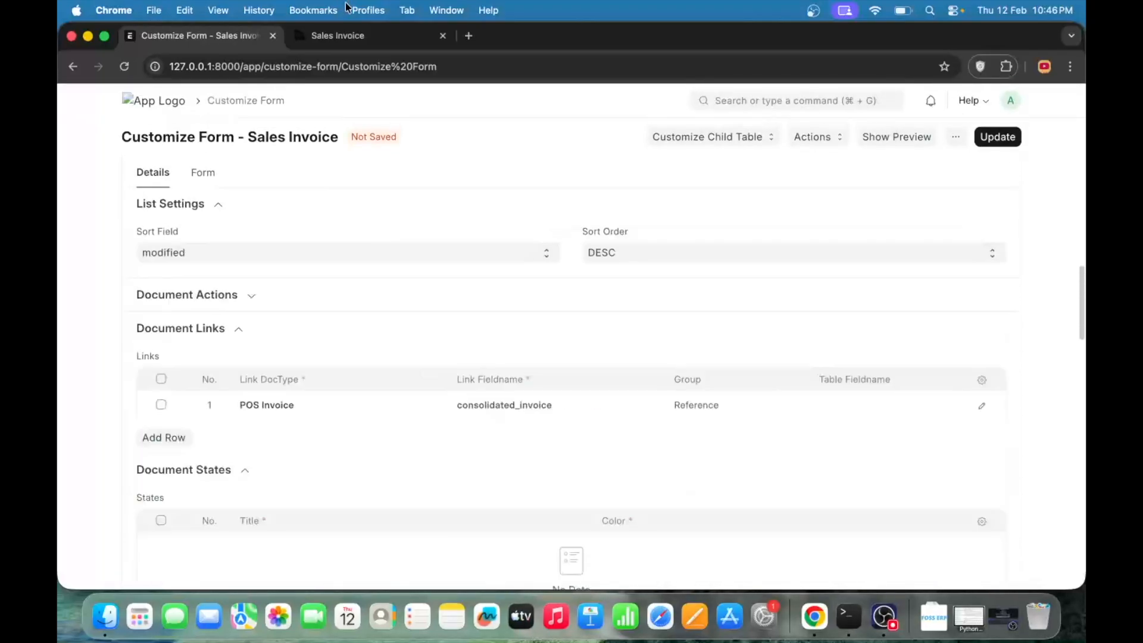
- Start a new Sales Invoice to view its fields, then review the Fields, Form Settings and View Settings sections in Customize Form
{"action": "left_click", "coordinate": [360, 37]}
{"action": "left_click", "coordinate": [973, 141]}
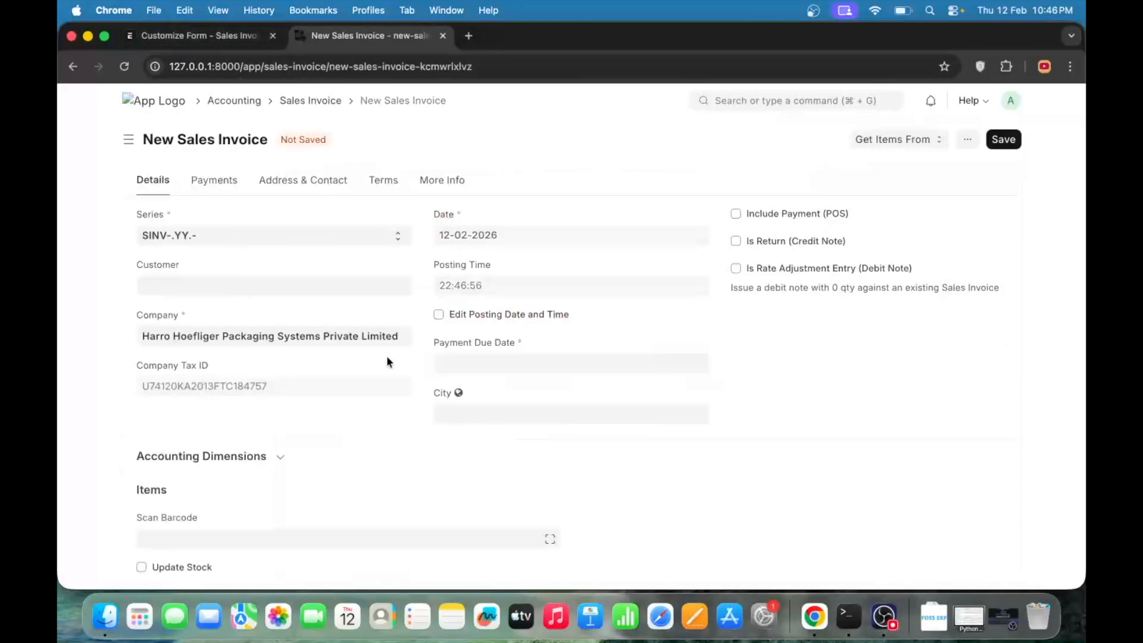
{"action": "left_click", "coordinate": [183, 32]}
{"action": "scroll", "coordinate": [467, 441], "scroll_direction": "down", "scroll_amount": 20}
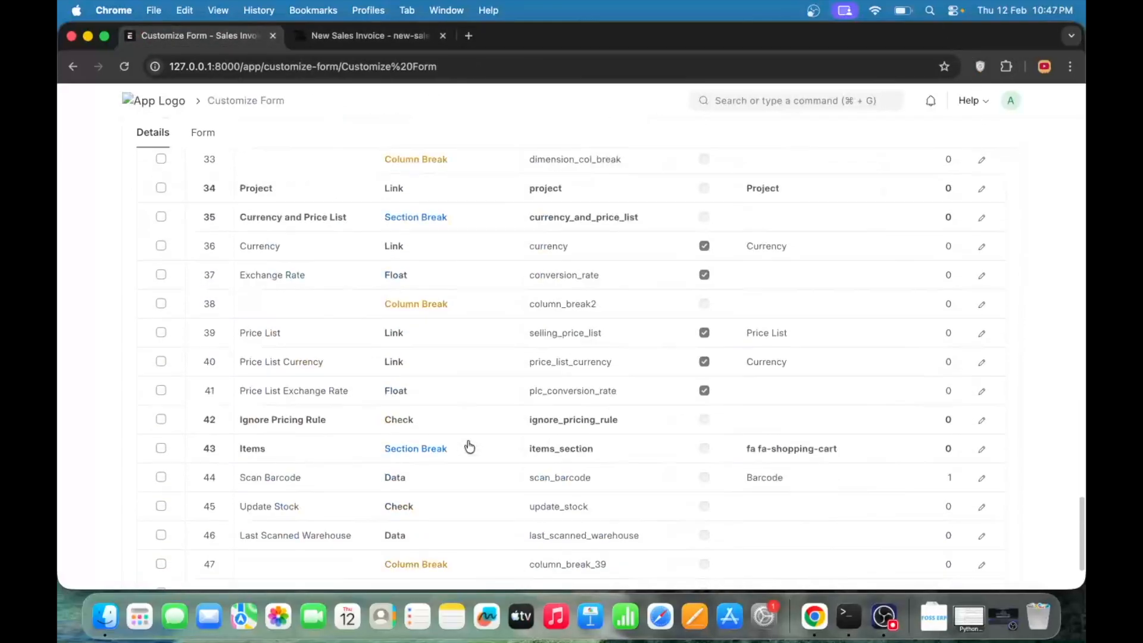
{"action": "scroll", "coordinate": [627, 290], "scroll_direction": "up", "scroll_amount": 20}
{"action": "scroll", "coordinate": [627, 290], "scroll_direction": "down", "scroll_amount": 10}
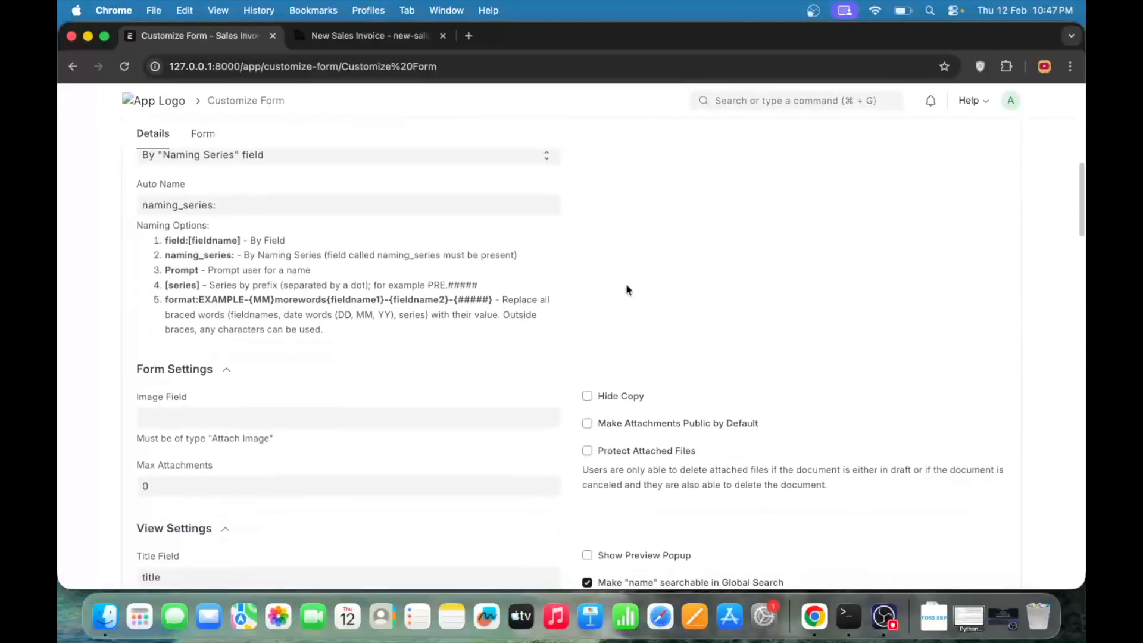
{"action": "scroll", "coordinate": [626, 290], "scroll_direction": "down", "scroll_amount": 5}
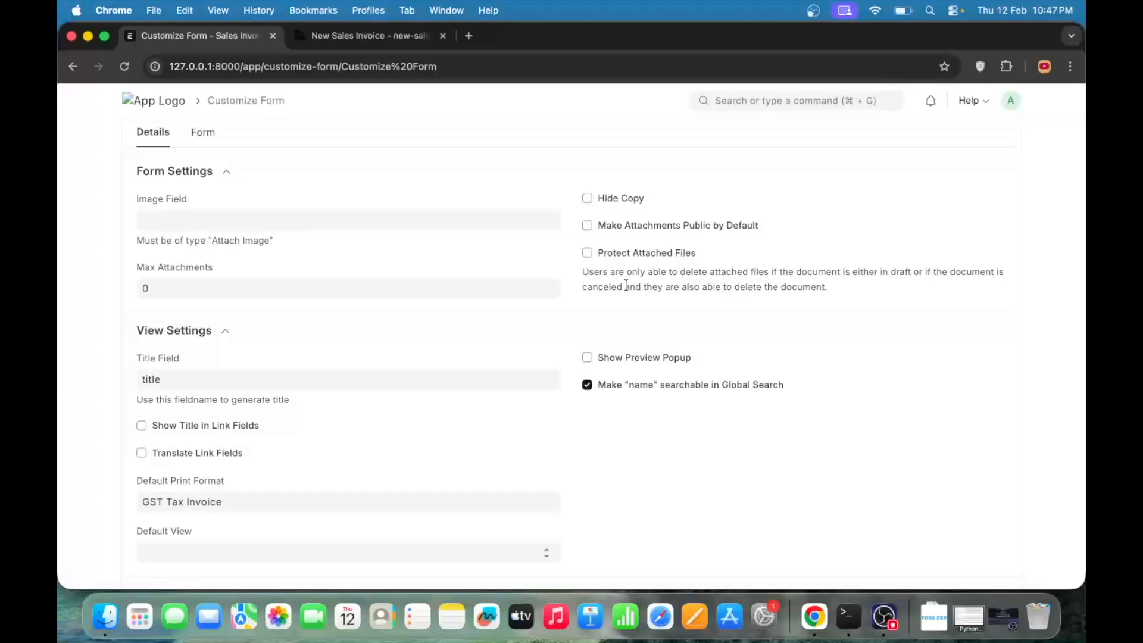
- Open the form layout in Customize Form and examine the Default property of the Date field
{"action": "left_click", "coordinate": [359, 38]}
{"action": "left_click", "coordinate": [244, 37]}
{"action": "left_click", "coordinate": [205, 138]}
{"action": "left_click", "coordinate": [438, 315]}
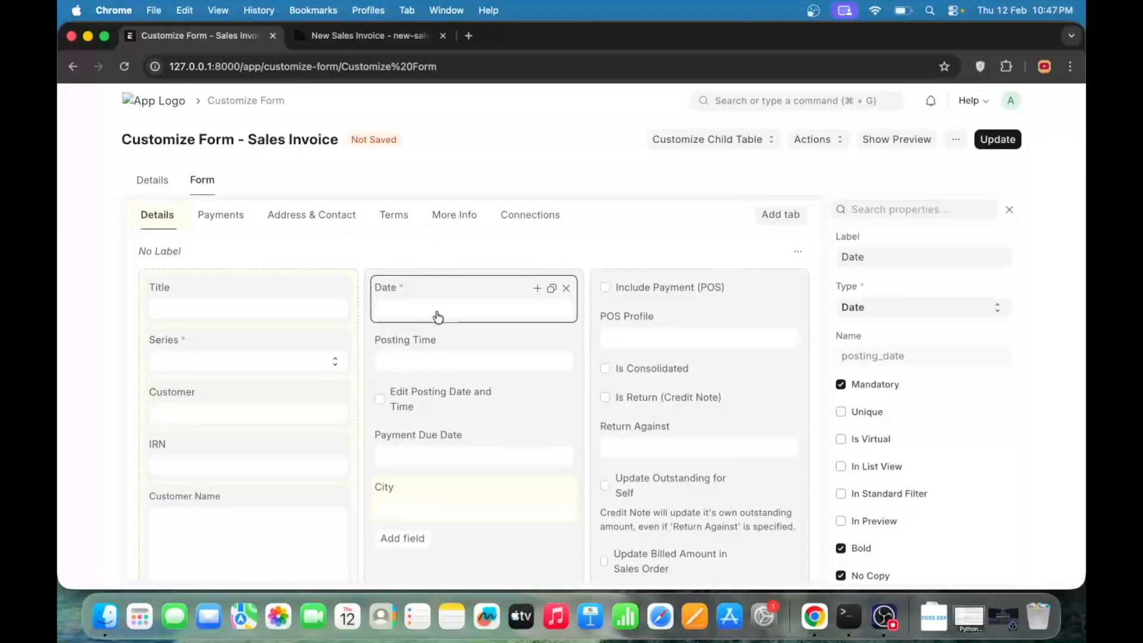
{"action": "scroll", "coordinate": [935, 422], "scroll_direction": "down", "scroll_amount": 5}
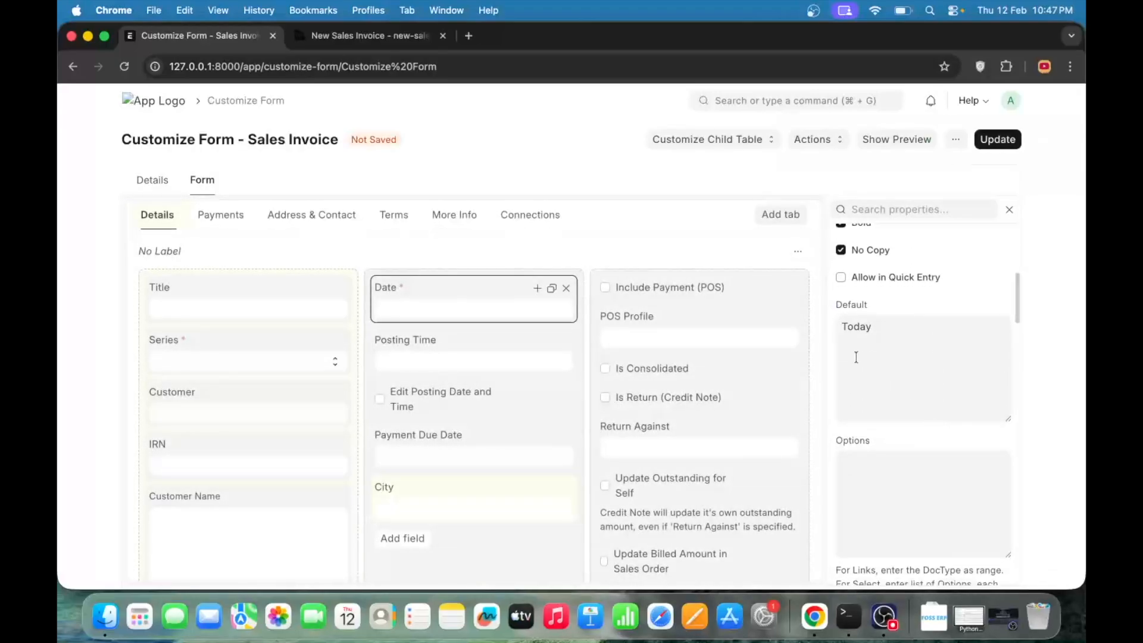
- Set the City field's Default to Nagpur and try to save the customization
{"action": "left_click", "coordinate": [456, 519]}
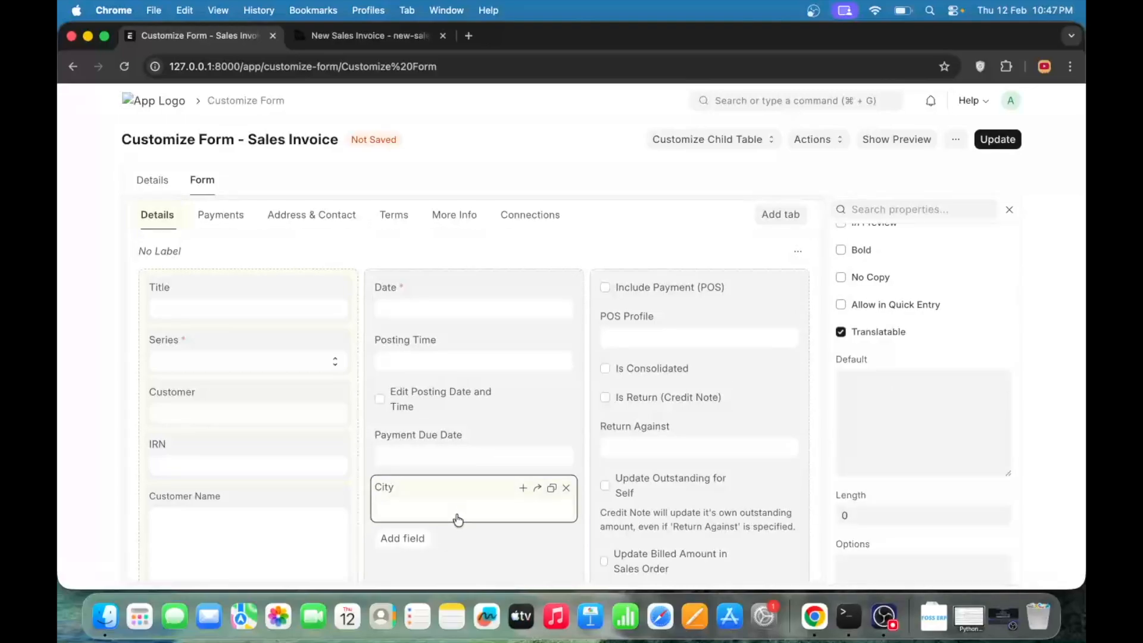
{"action": "left_click", "coordinate": [886, 393]}
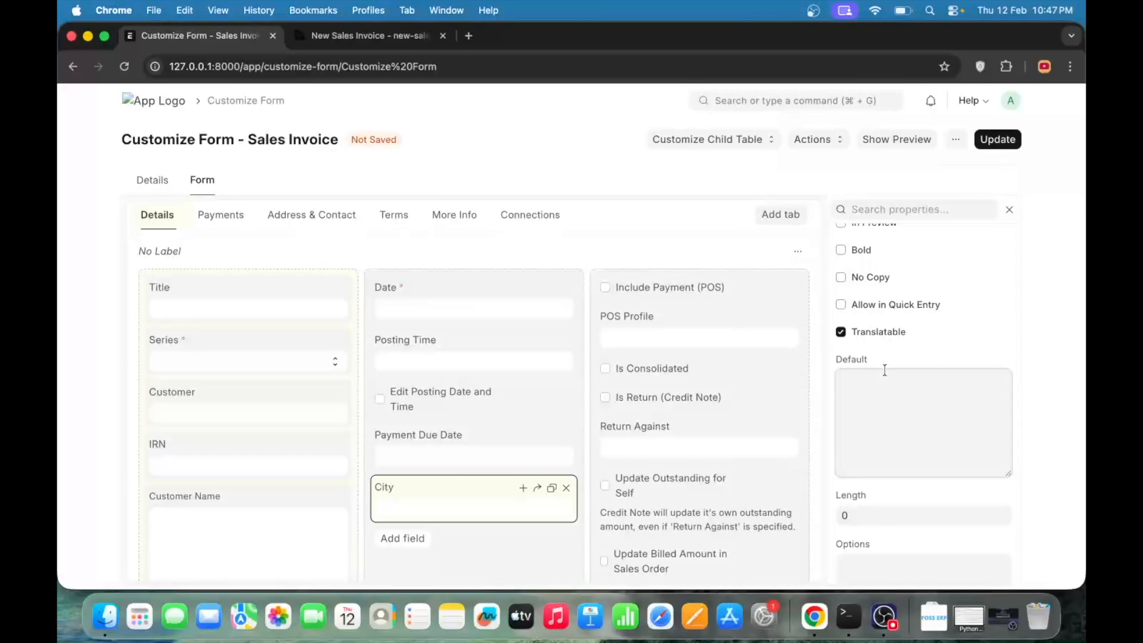
{"action": "type", "text": "Nagpur"}
{"action": "key", "text": "super+s"}
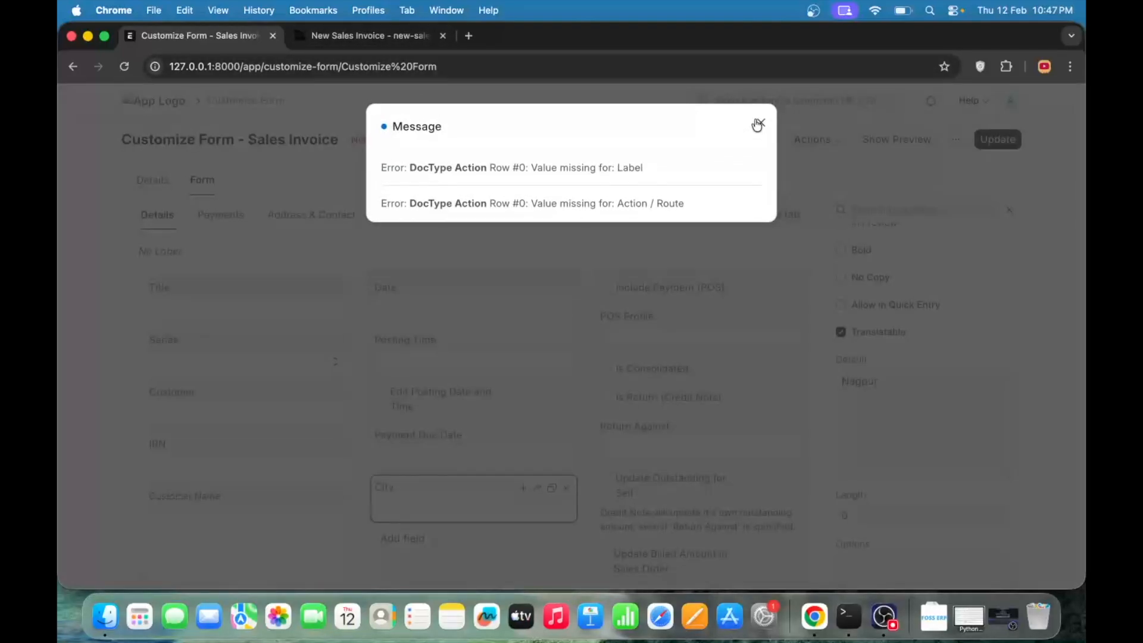
{"action": "left_click", "coordinate": [760, 123]}
- Reload the Sales Invoice list and start a new invoice to check the City field for its default value
{"action": "left_click", "coordinate": [369, 36]}
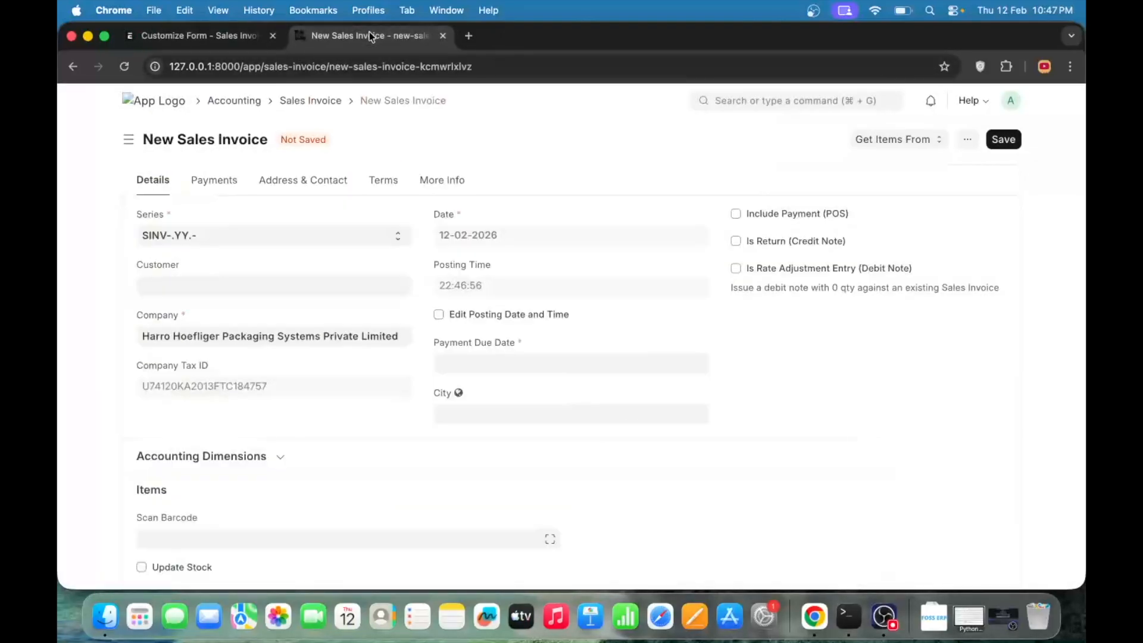
{"action": "scroll", "coordinate": [602, 244], "scroll_direction": "left", "scroll_amount": 5}
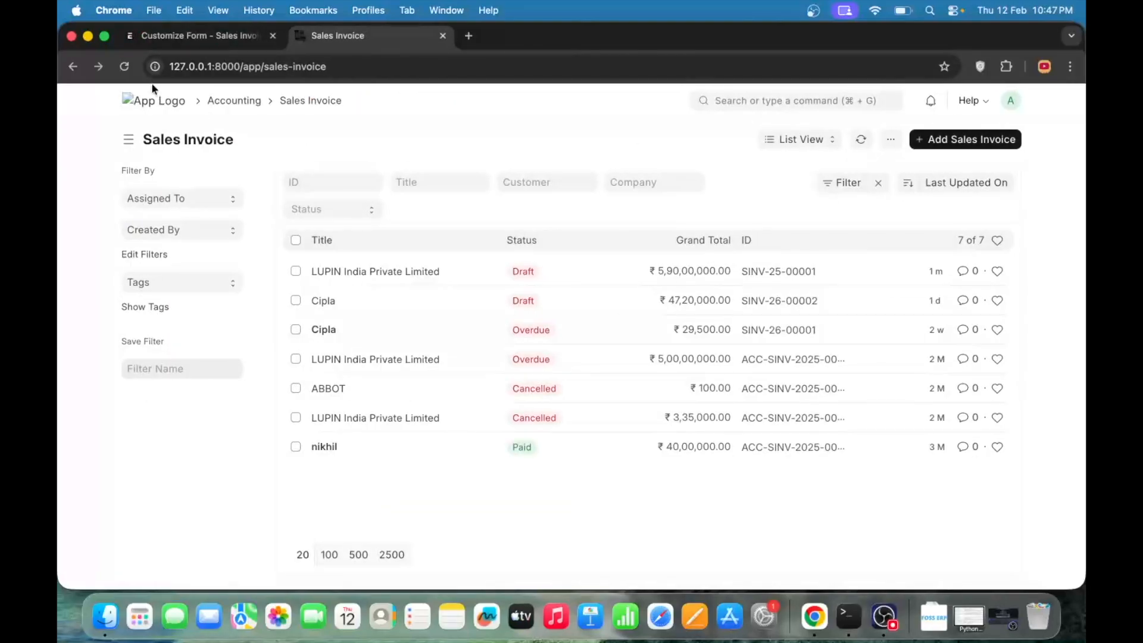
{"action": "left_click", "coordinate": [123, 69]}
{"action": "left_click", "coordinate": [644, 263]}
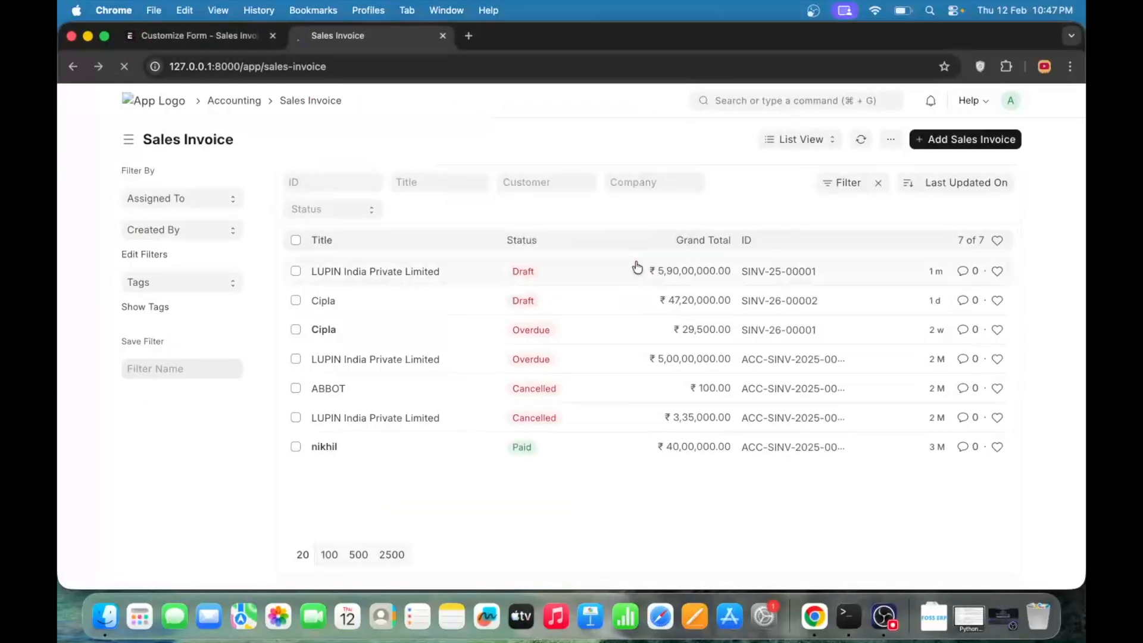
{"action": "left_click", "coordinate": [951, 137]}
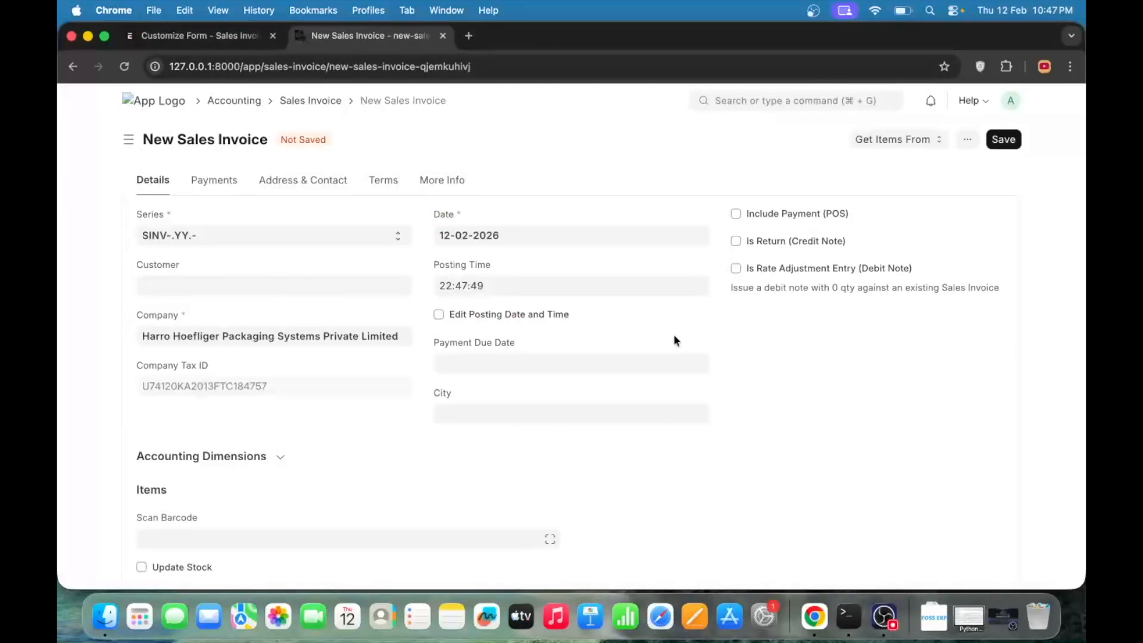
- Compare the City field on the new Sales Invoice with its placement in the Customize Form layout
{"action": "left_click", "coordinate": [490, 416]}
{"action": "left_click", "coordinate": [203, 34]}
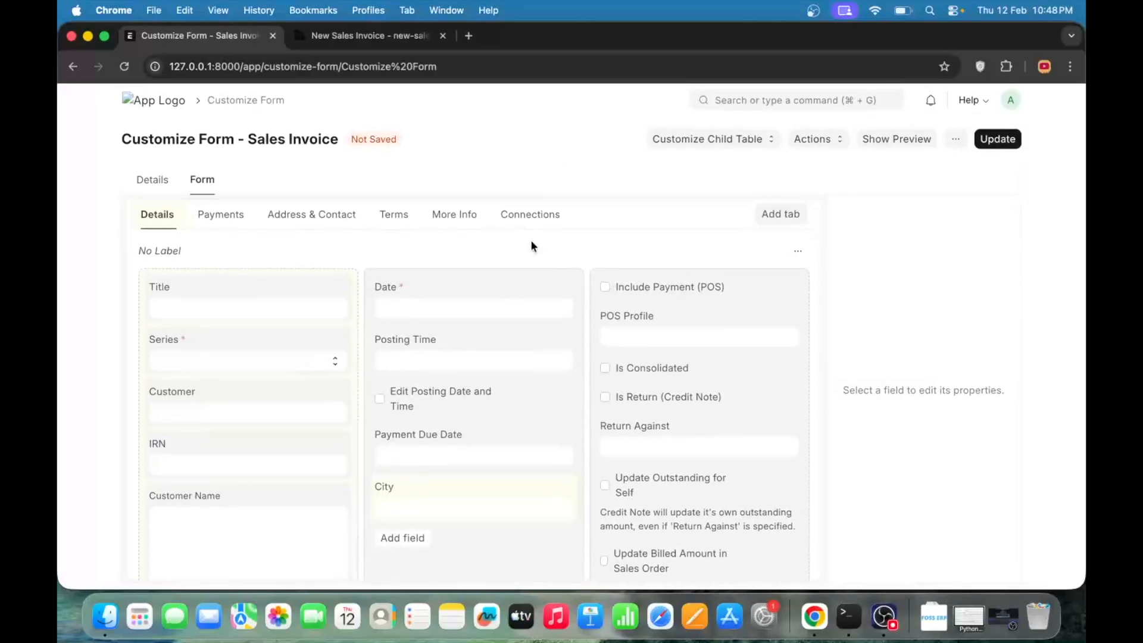
{"action": "mouse_move", "coordinate": [441, 508]}
{"action": "mouse_move", "coordinate": [441, 508]}
{"action": "left_mouse_down"}
{"action": "mouse_move", "coordinate": [202, 492]}
{"action": "mouse_move", "coordinate": [534, 492]}
{"action": "mouse_move", "coordinate": [699, 476]}
{"action": "mouse_move", "coordinate": [694, 327]}
{"action": "mouse_move", "coordinate": [667, 355]}
{"action": "mouse_move", "coordinate": [631, 513]}
{"action": "mouse_move", "coordinate": [435, 484]}
{"action": "mouse_move", "coordinate": [448, 452]}
{"action": "mouse_move", "coordinate": [441, 500]}
{"action": "left_mouse_up"}
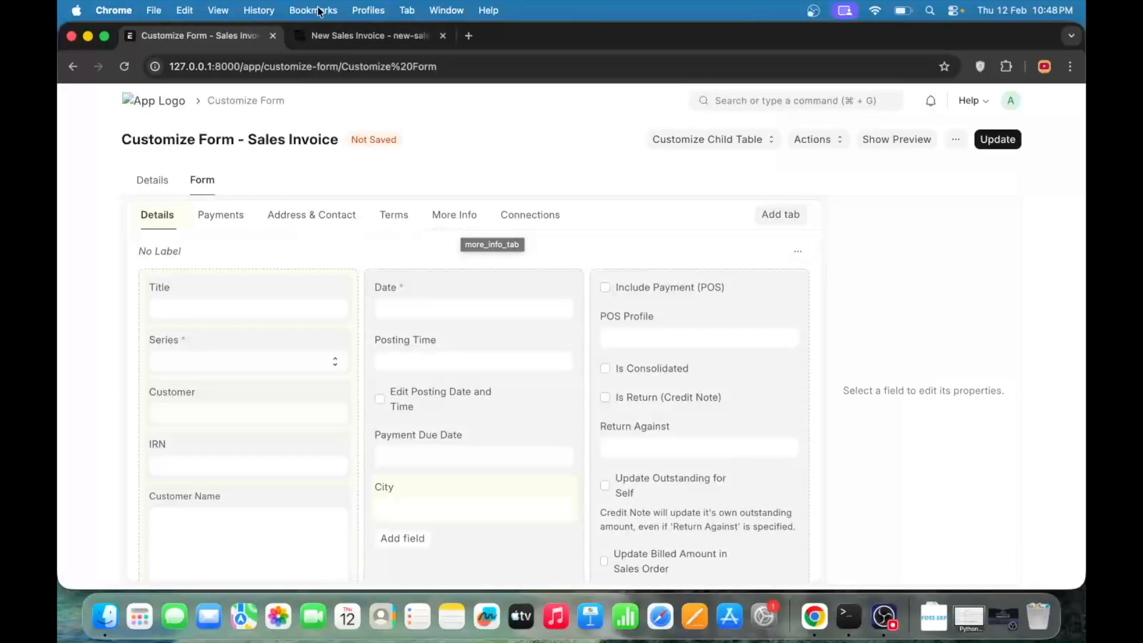
- Expand the Naming section in the Sales Invoice customization details and compare its naming rule with the new invoice form
{"action": "left_click", "coordinate": [158, 185]}
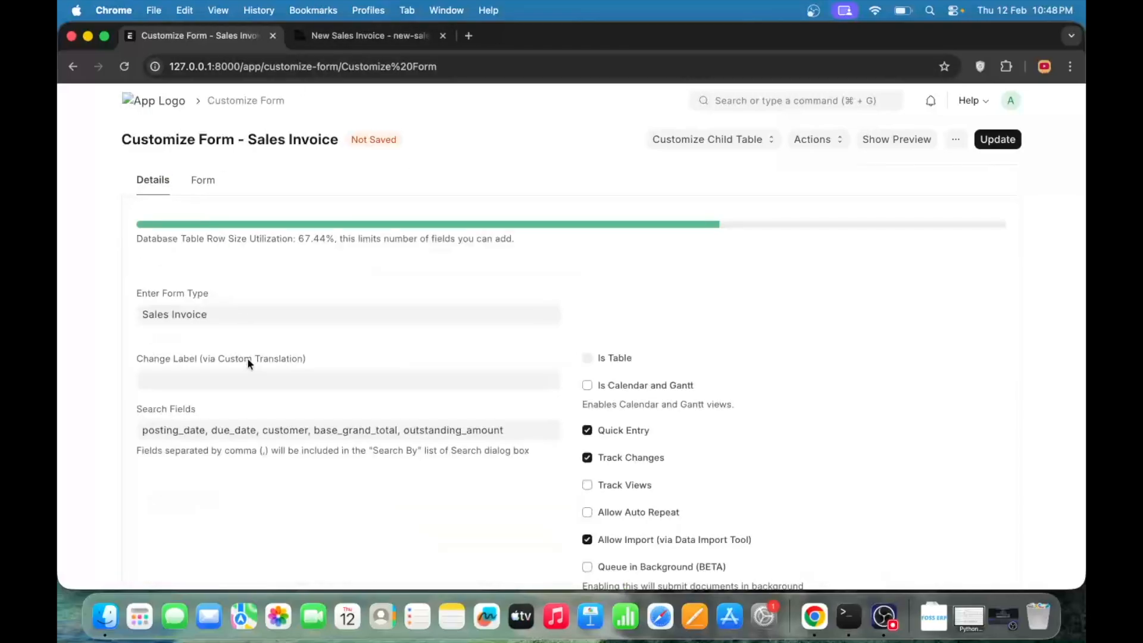
{"action": "scroll", "coordinate": [248, 375], "scroll_direction": "down", "scroll_amount": 5}
{"action": "left_click", "coordinate": [184, 308]}
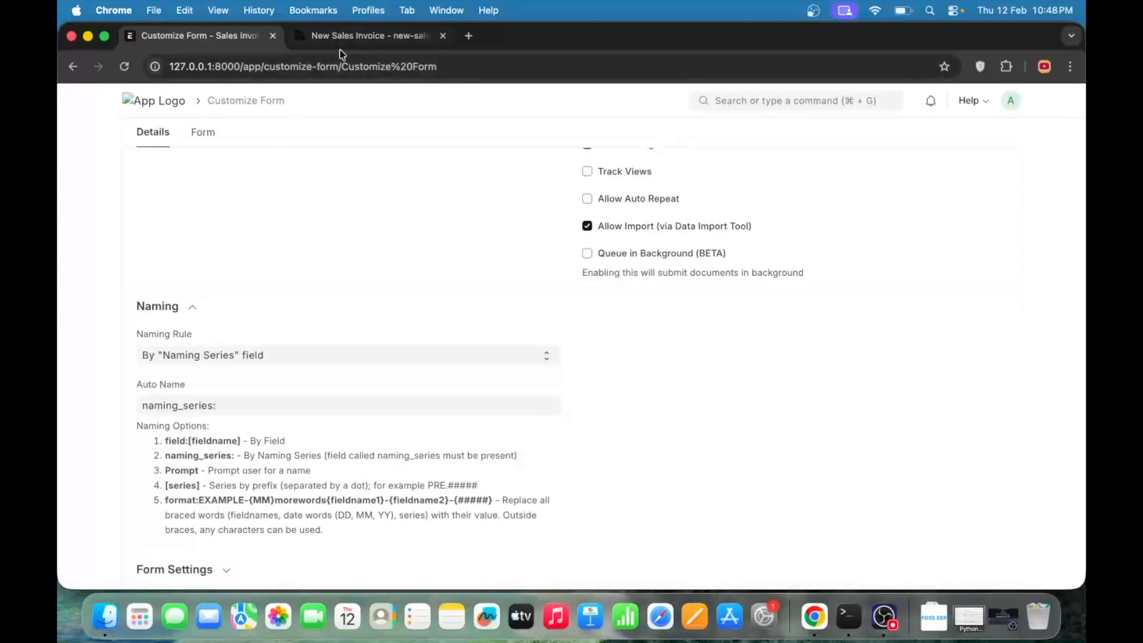
{"action": "left_click", "coordinate": [360, 36]}
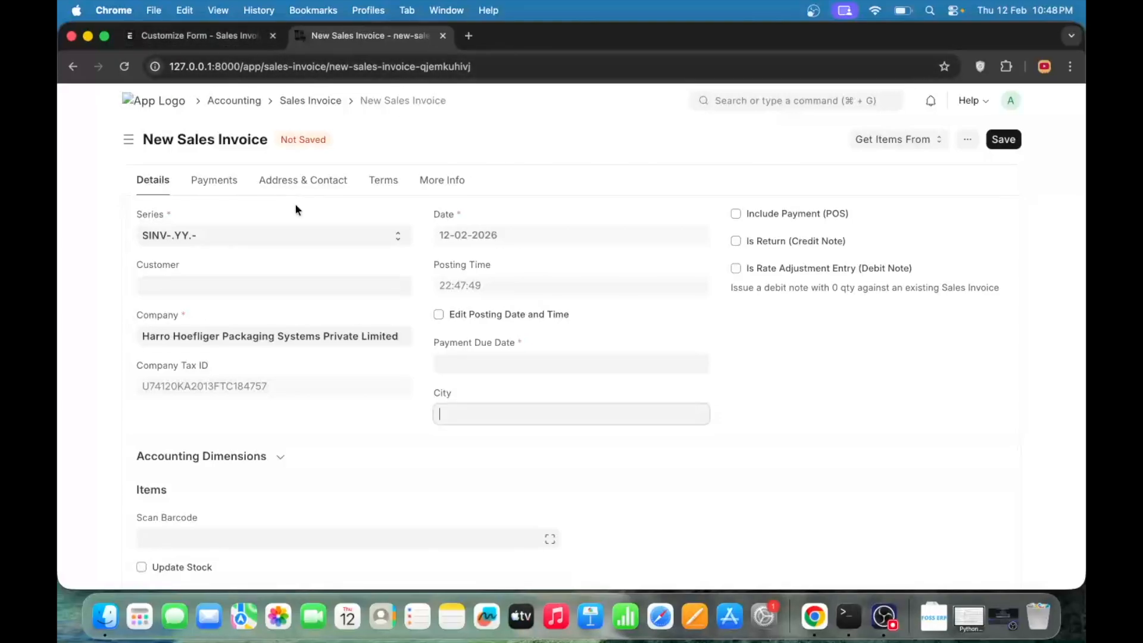
{"action": "left_click", "coordinate": [167, 38]}
{"action": "scroll", "coordinate": [617, 349], "scroll_direction": "up", "scroll_amount": 10}
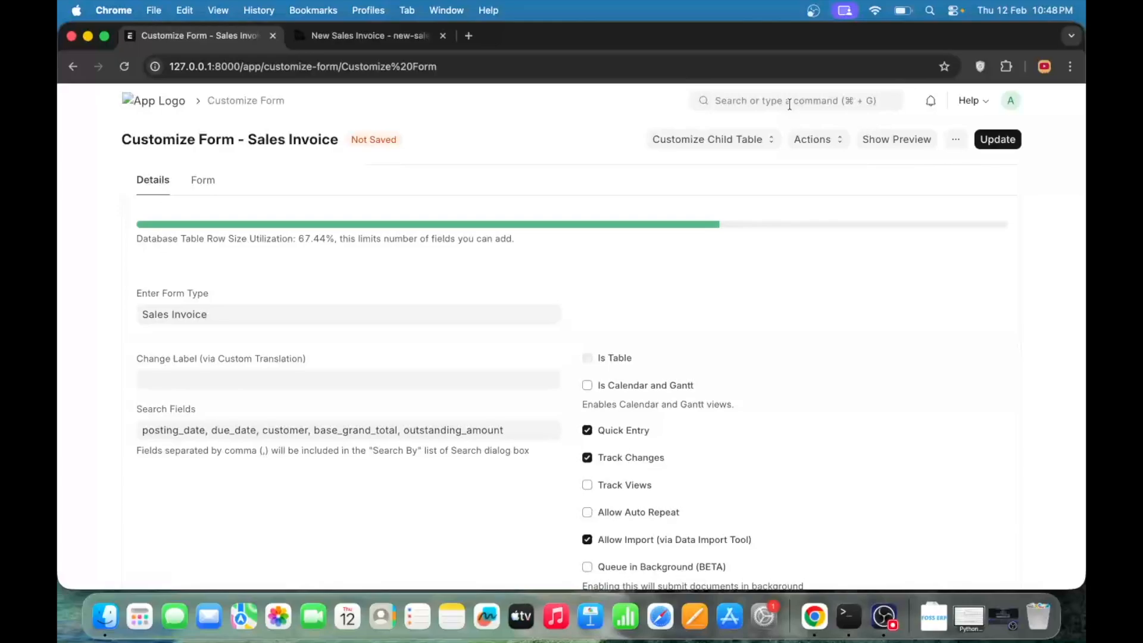
{"action": "left_click", "coordinate": [790, 104]}
{"action": "left_click", "coordinate": [638, 103]}
{"action": "scroll", "coordinate": [574, 145], "scroll_direction": "down", "scroll_amount": 12}
{"action": "scroll", "coordinate": [543, 299], "scroll_direction": "up", "scroll_amount": 12}
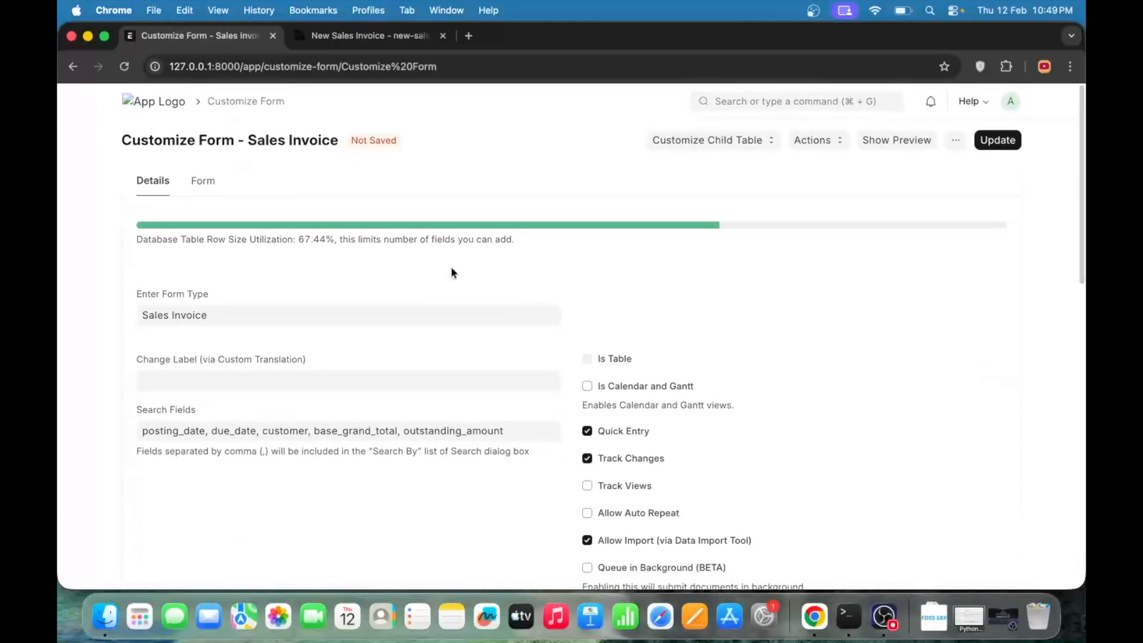
{"action": "scroll", "coordinate": [652, 450], "scroll_direction": "down", "scroll_amount": 12}
{"action": "scroll", "coordinate": [652, 446], "scroll_direction": "up", "scroll_amount": 12}
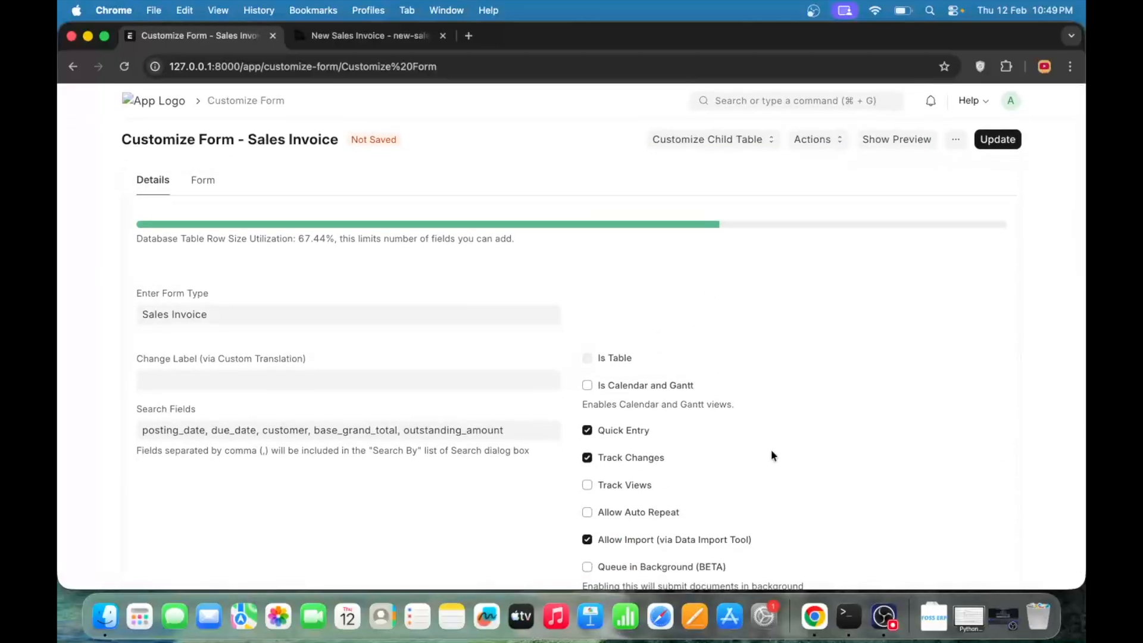
{"action": "scroll", "coordinate": [771, 456], "scroll_direction": "down", "scroll_amount": 12}
{"action": "scroll", "coordinate": [771, 456], "scroll_direction": "up", "scroll_amount": 12}
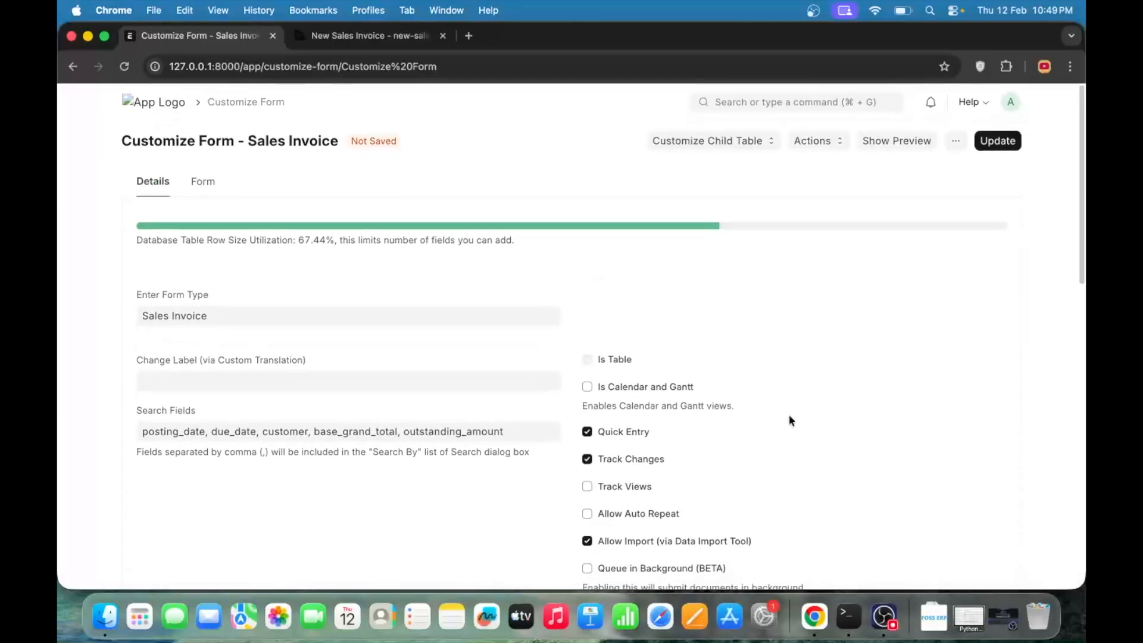